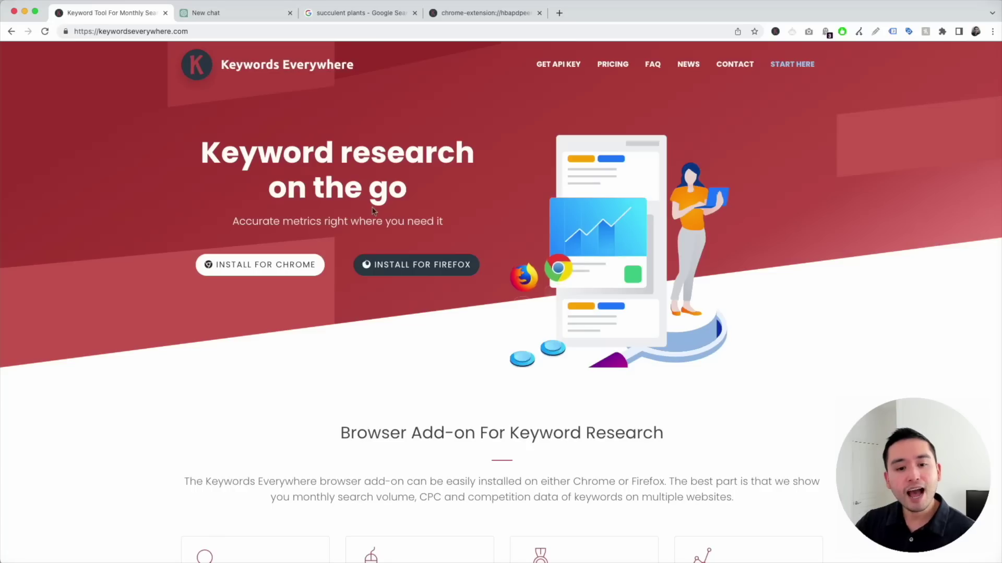
Check that the Keywords Everywhere extension is turned on, and switch to the Google results for "succulent plants"
click(775, 32)
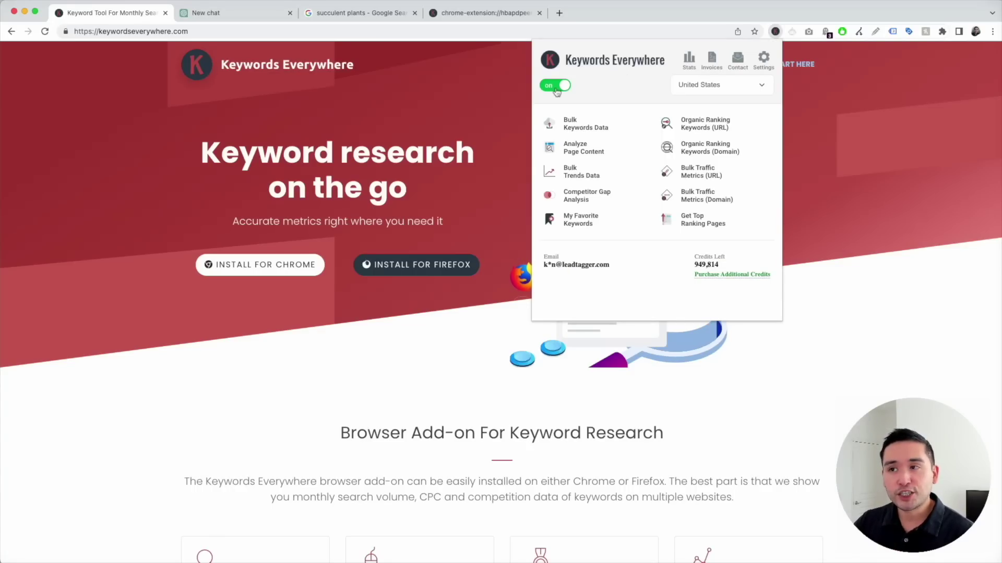
click(488, 97)
click(393, 15)
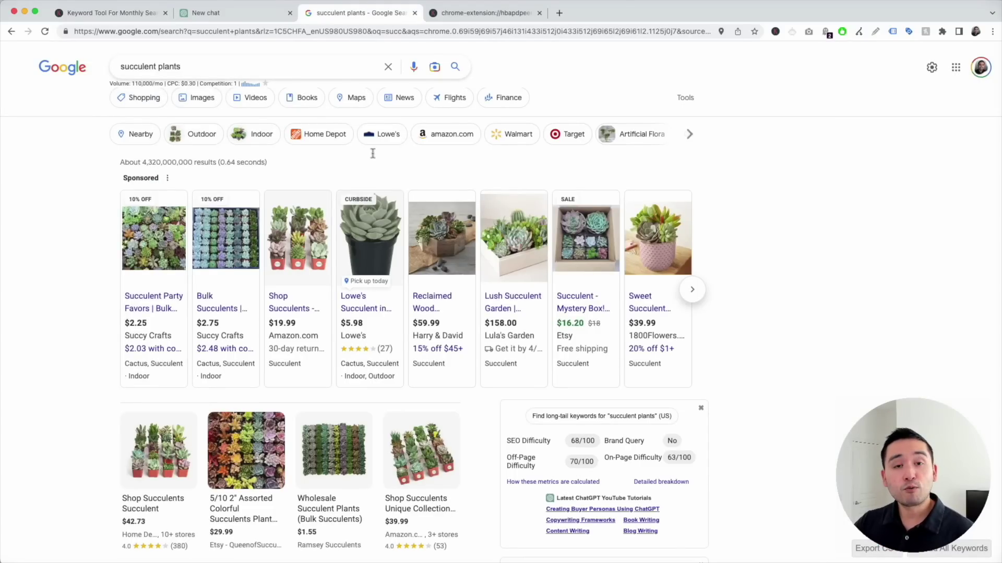
Examine the search volume, CPC, competition and monthly trend metrics beneath the "succulent plants" query
scroll(160, 85, up, 5)
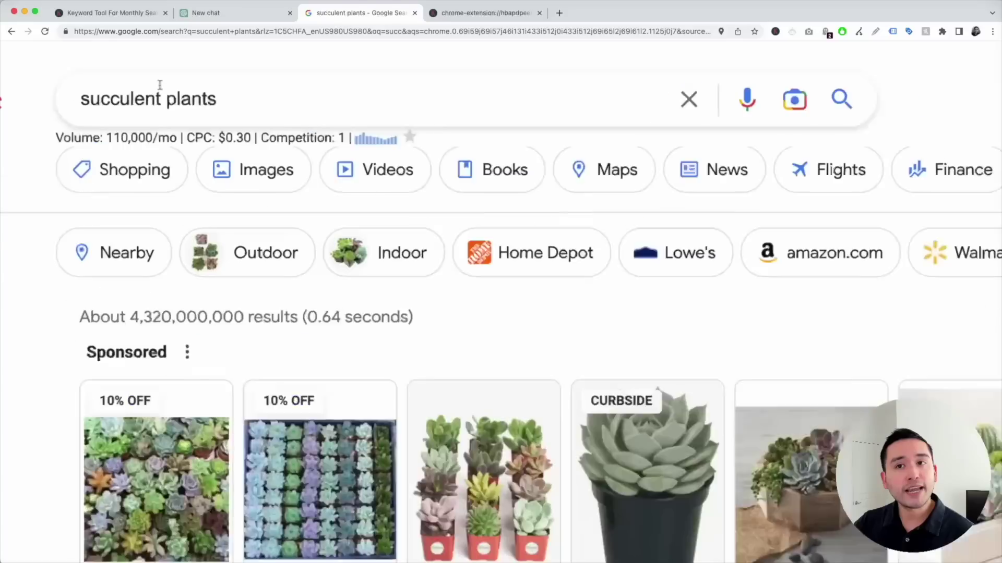
drag(40, 155, 380, 154)
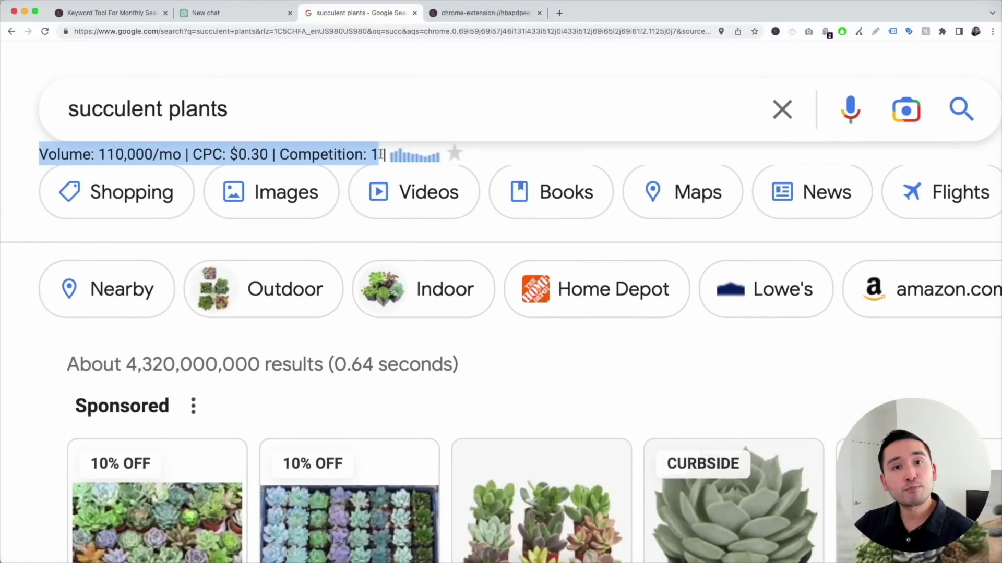
click(122, 153)
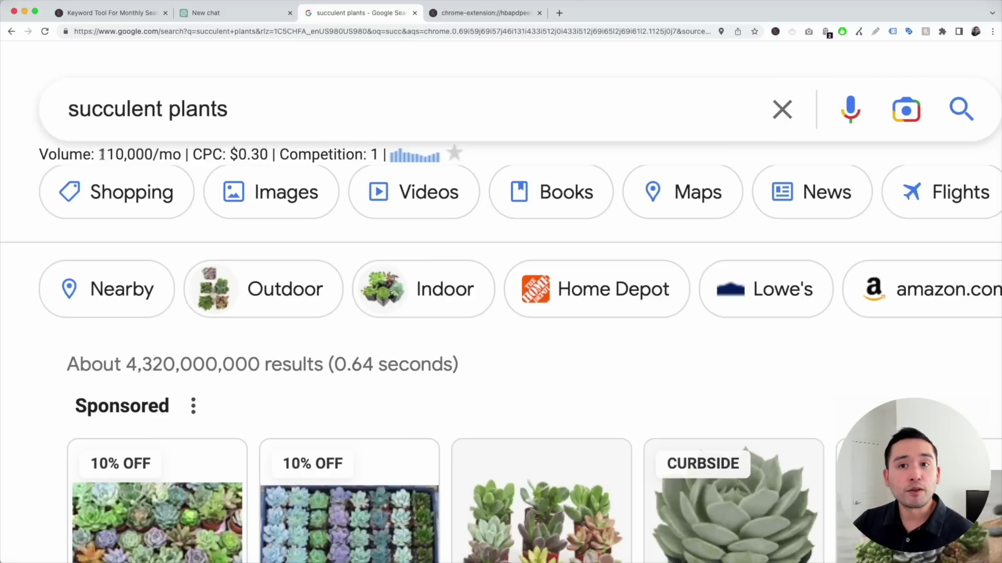
drag(102, 154, 170, 156)
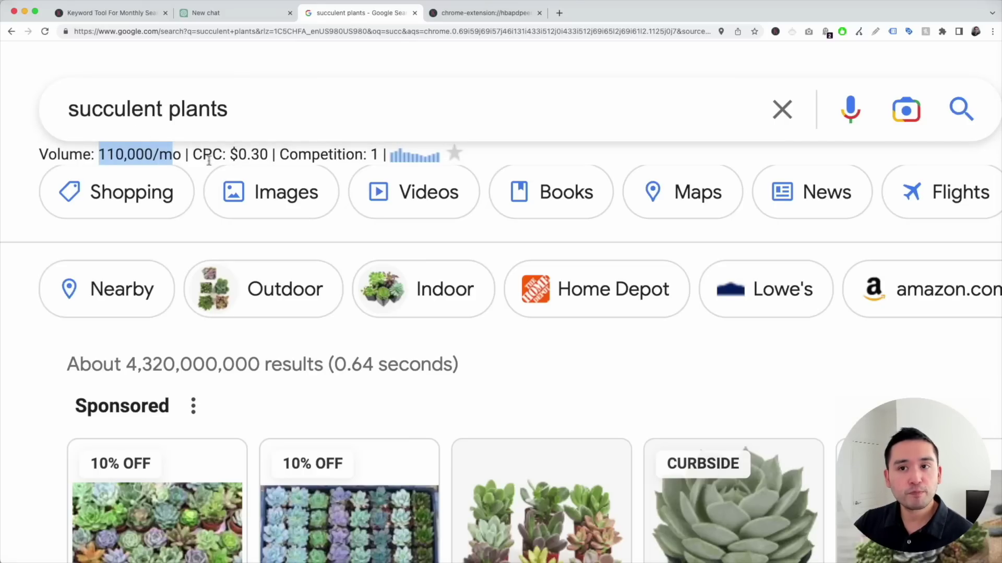
drag(203, 155, 379, 155)
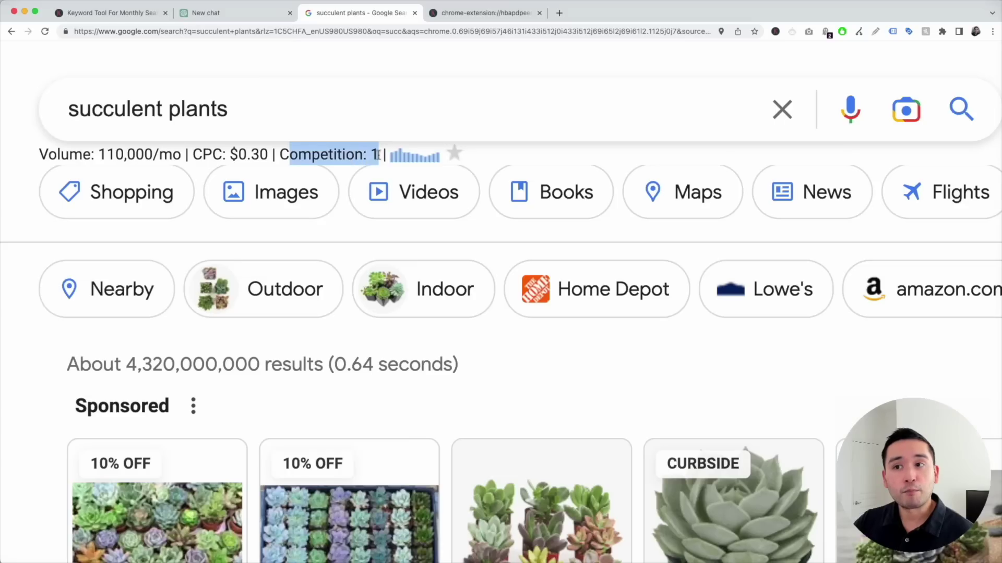
click(371, 155)
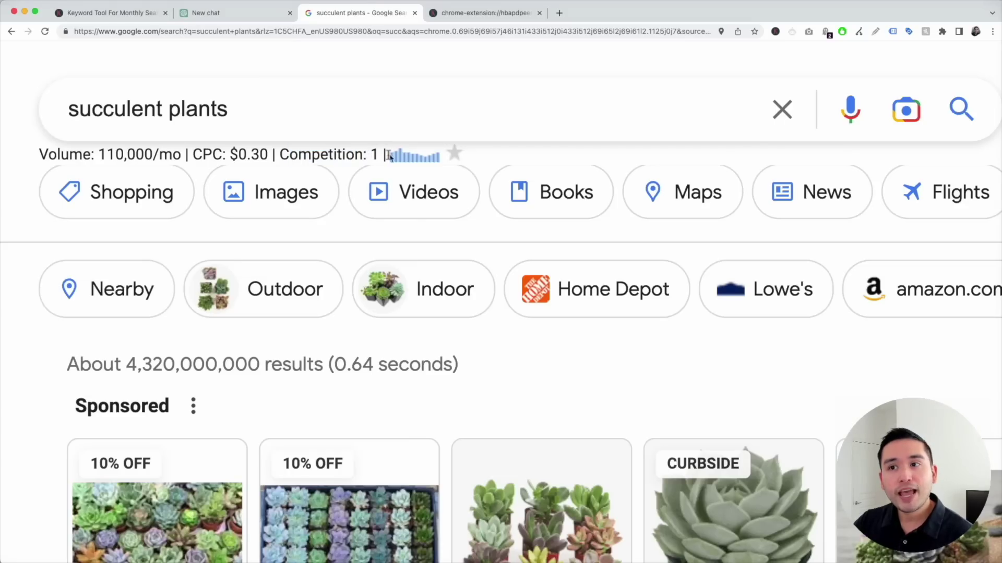
mouse_move(393, 158)
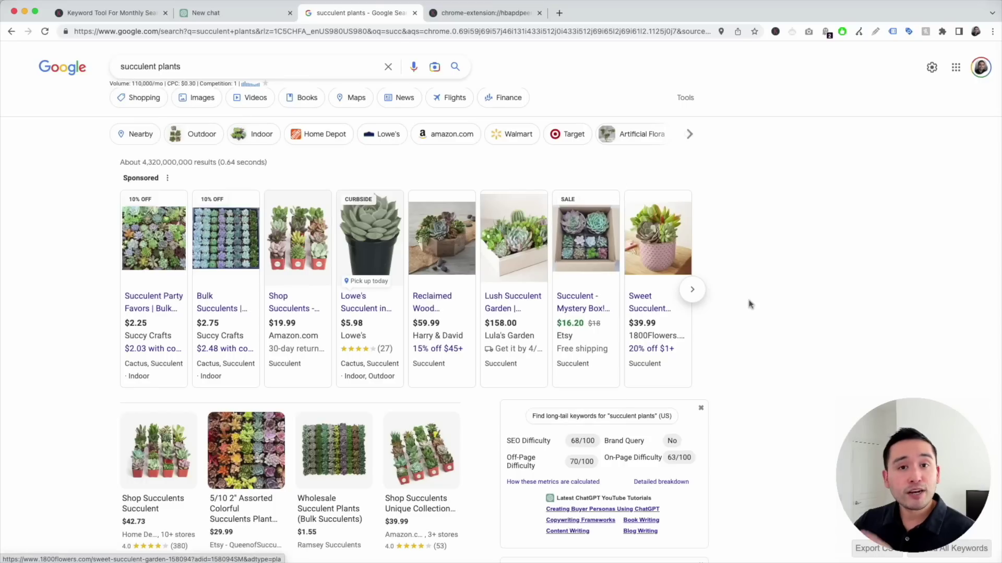
Examine the SEO difficulty metrics and the five-year search trend chart for "succulent plants" beside the results
scroll(752, 304, down, 5)
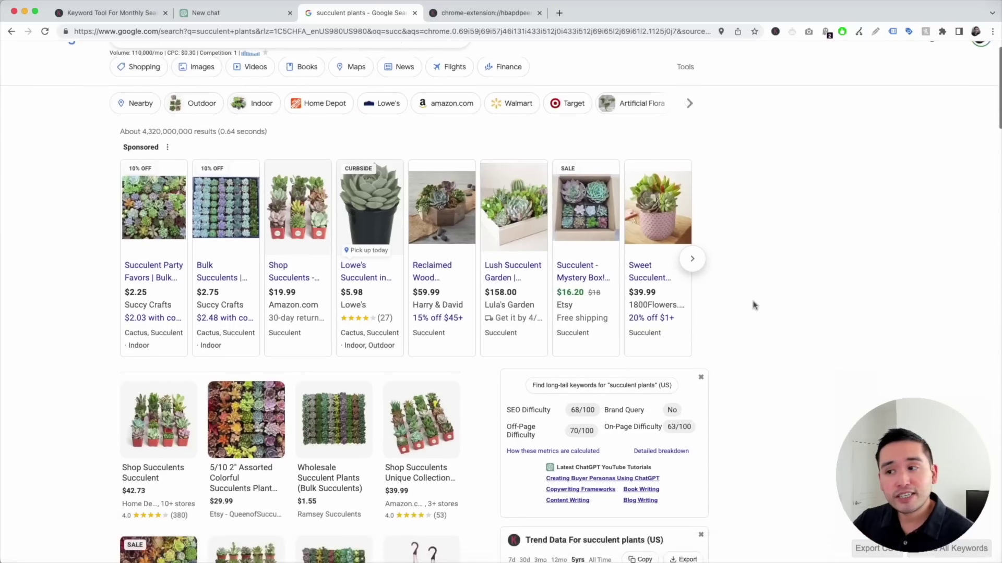
scroll(753, 304, down, 2)
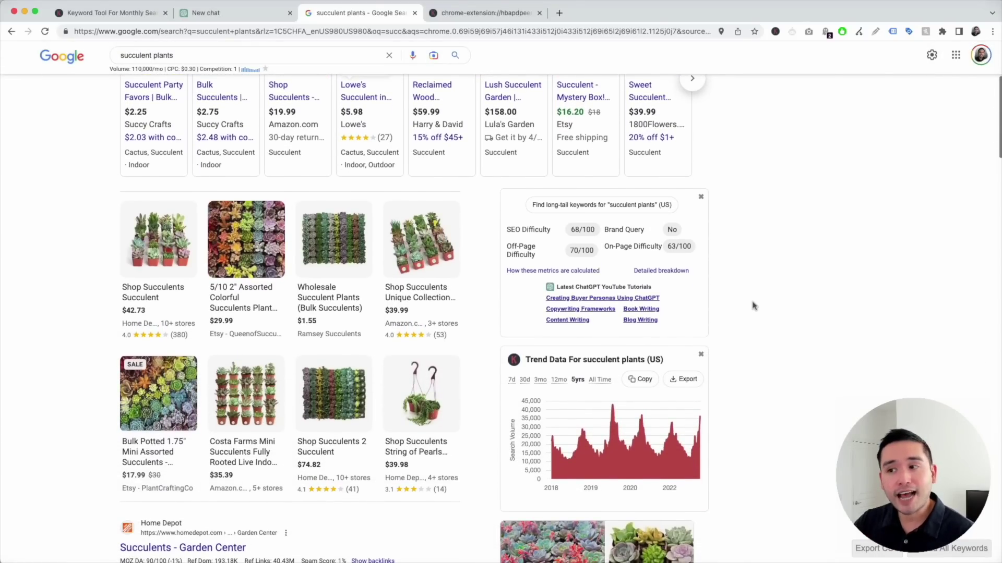
scroll(752, 305, down, 3)
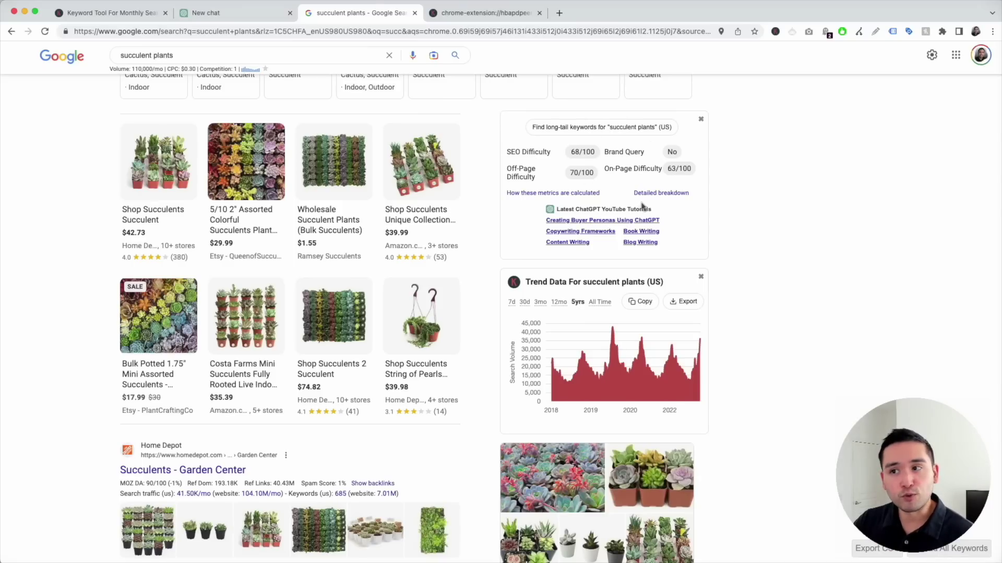
scroll(642, 206, down, 3)
mouse_move(610, 250)
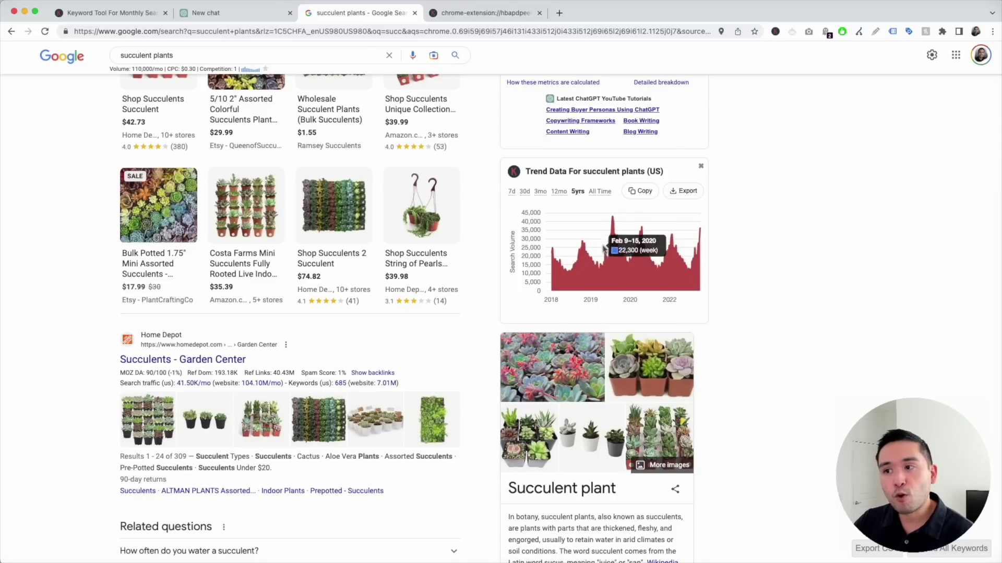
Examine the Related Keywords, People Also Search For, Long-Tail and Trending Keywords tables, including the monthly trend for "indoor succulent plants"
scroll(736, 219, down, 9)
scroll(753, 180, down, 10)
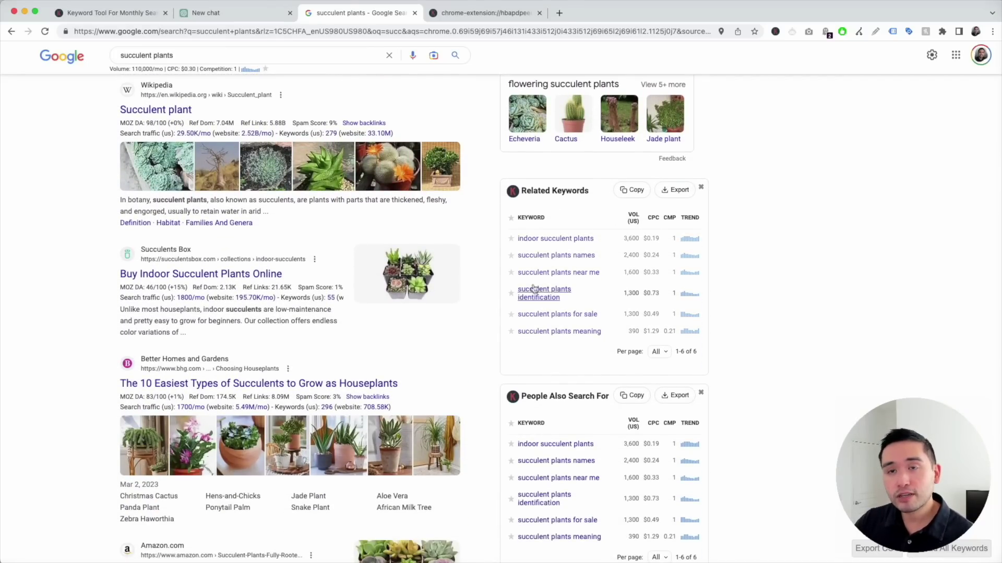
scroll(610, 194, down, 4)
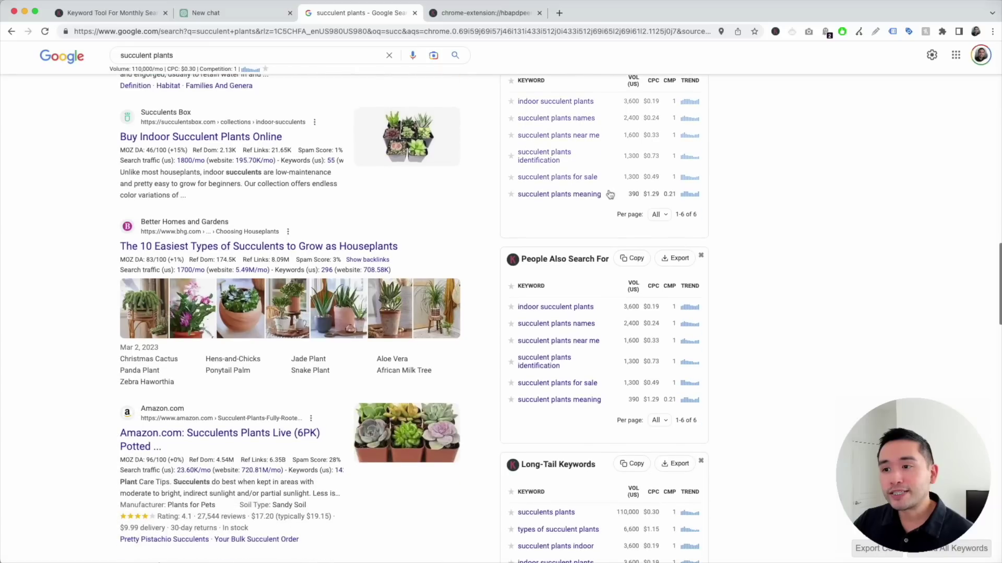
scroll(569, 324, down, 1)
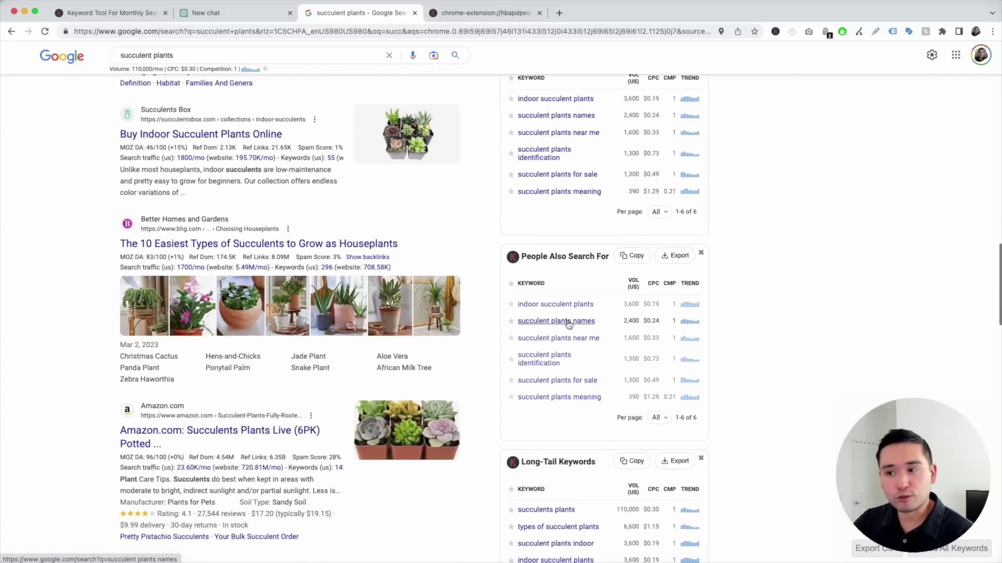
scroll(569, 325, down, 8)
scroll(567, 473, down, 12)
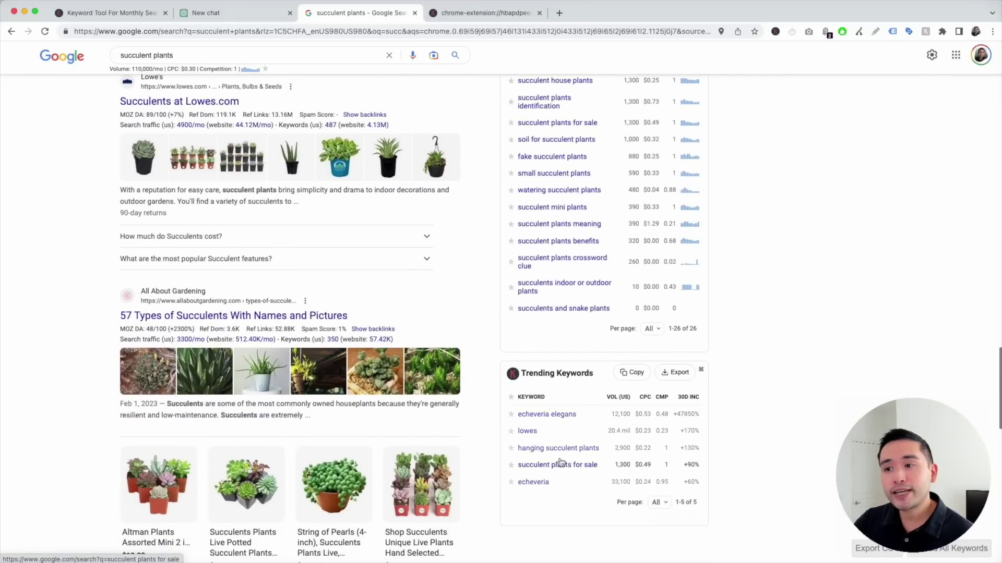
scroll(577, 457, up, 9)
scroll(579, 457, up, 13)
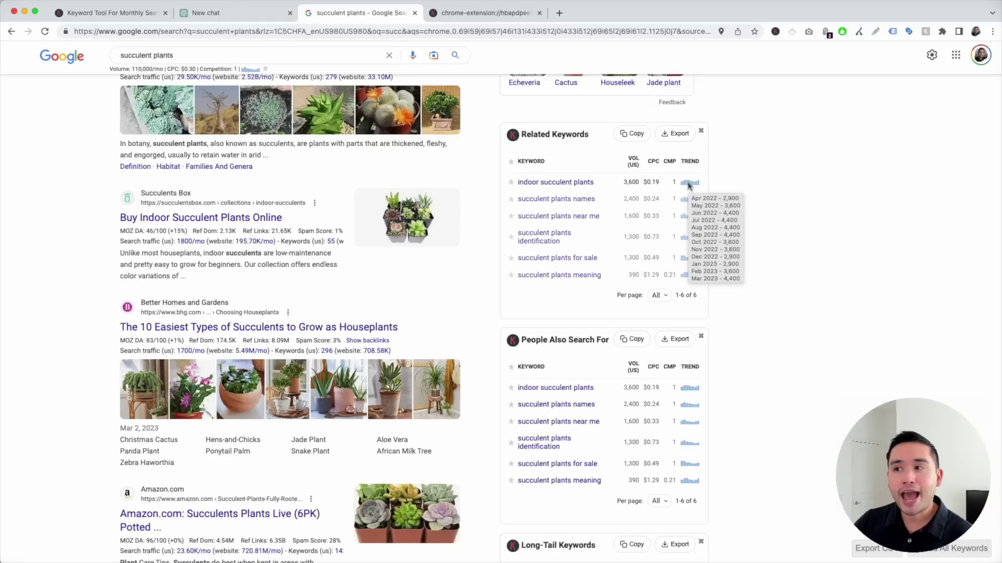
Open the full long-tail keyword report for "succulent plants" (US) from the difficulty widget
scroll(719, 178, up, 10)
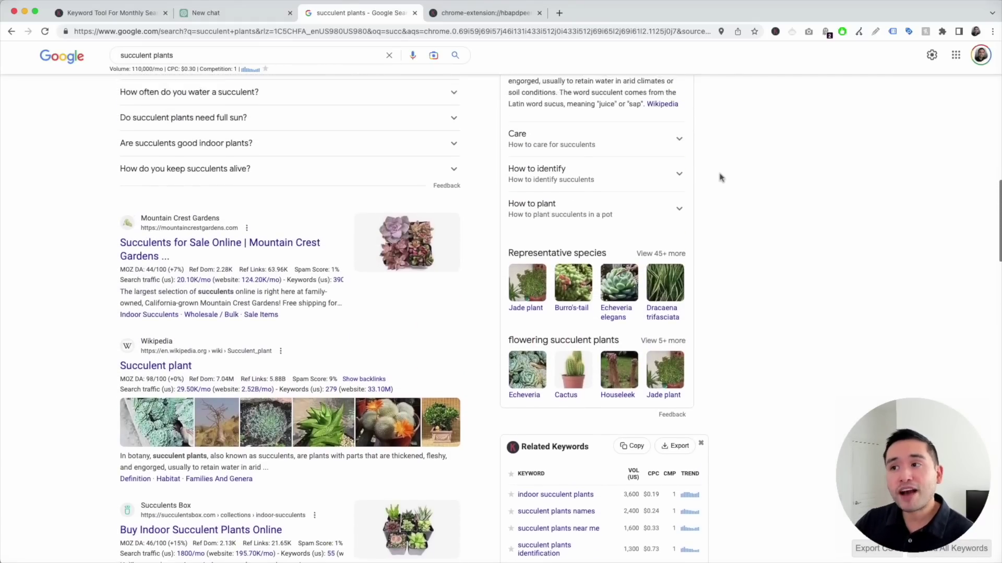
scroll(719, 178, up, 10)
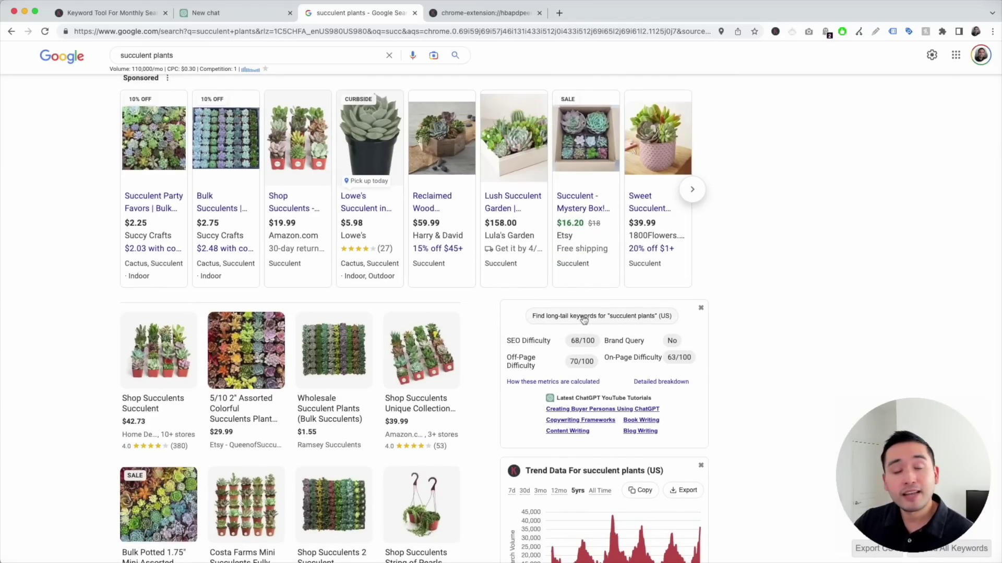
click(556, 322)
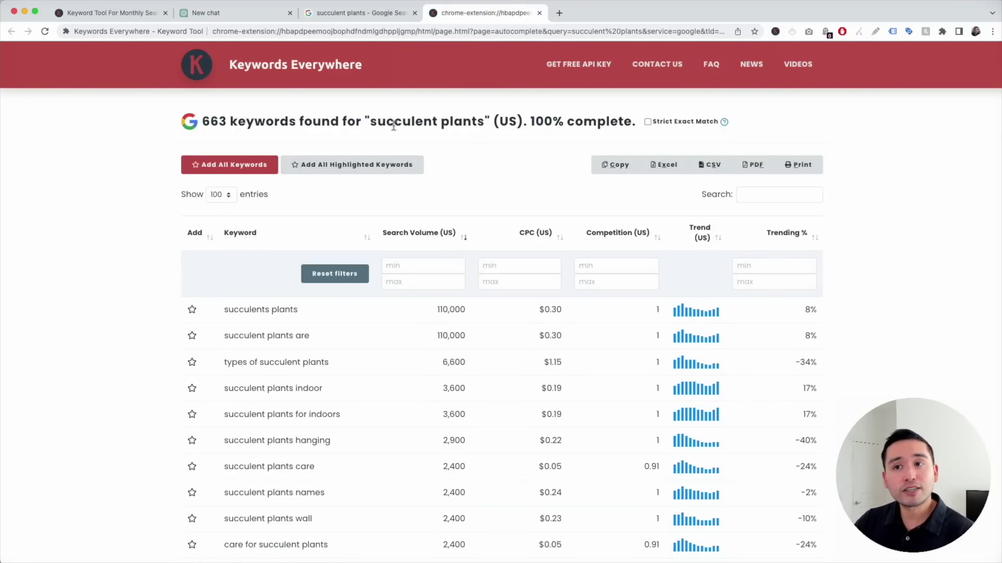
Review the long-tail keyword report for "succulent plants", including search volume, CPC, competition and trend for each keyword
drag(370, 123, 489, 121)
click(490, 129)
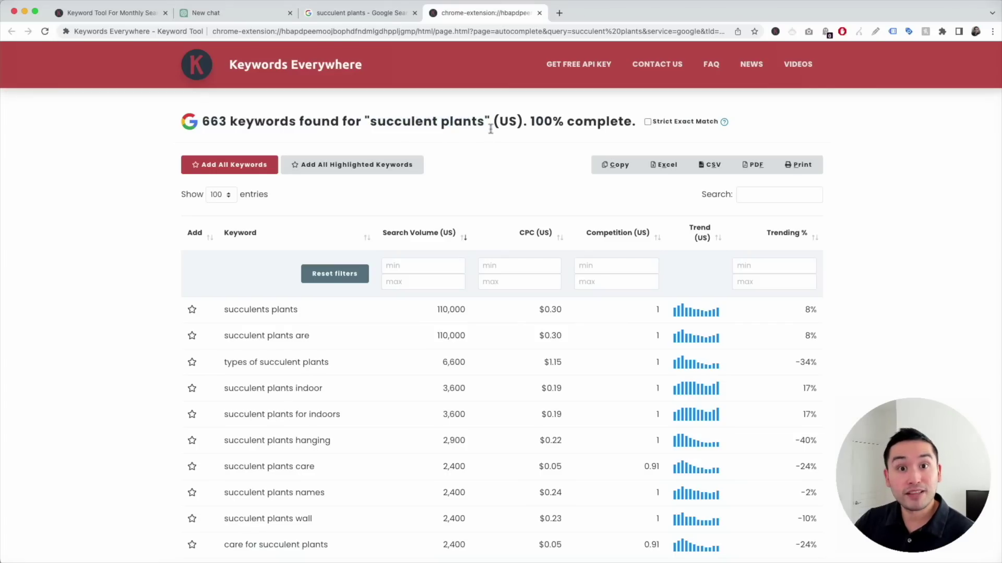
scroll(493, 131, down, 3)
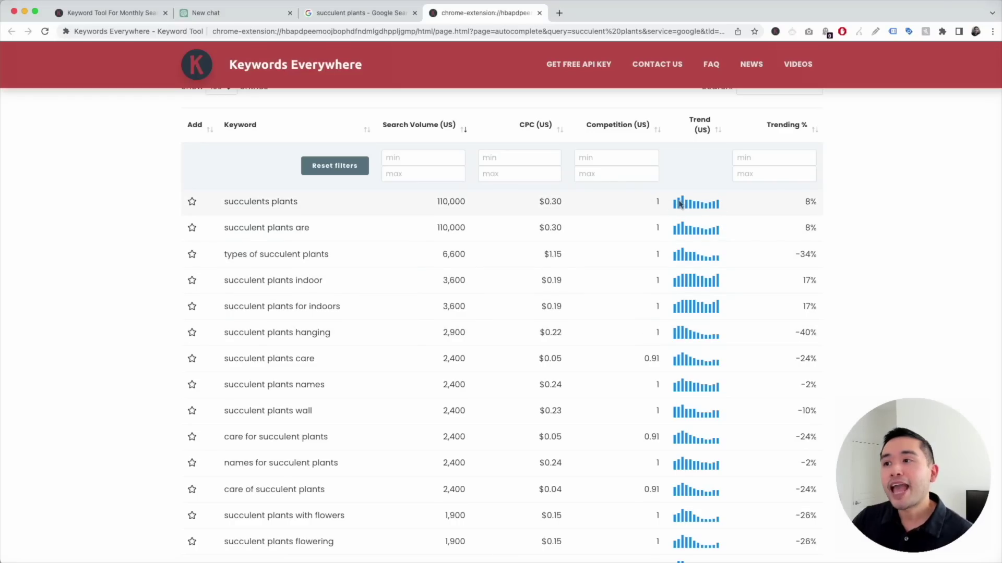
mouse_move(679, 203)
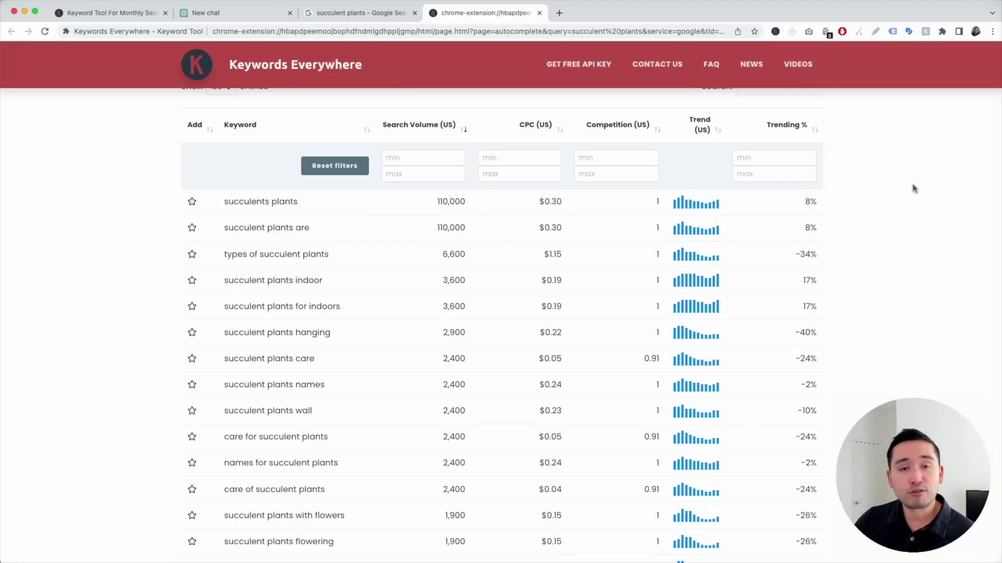
scroll(919, 188, down, 5)
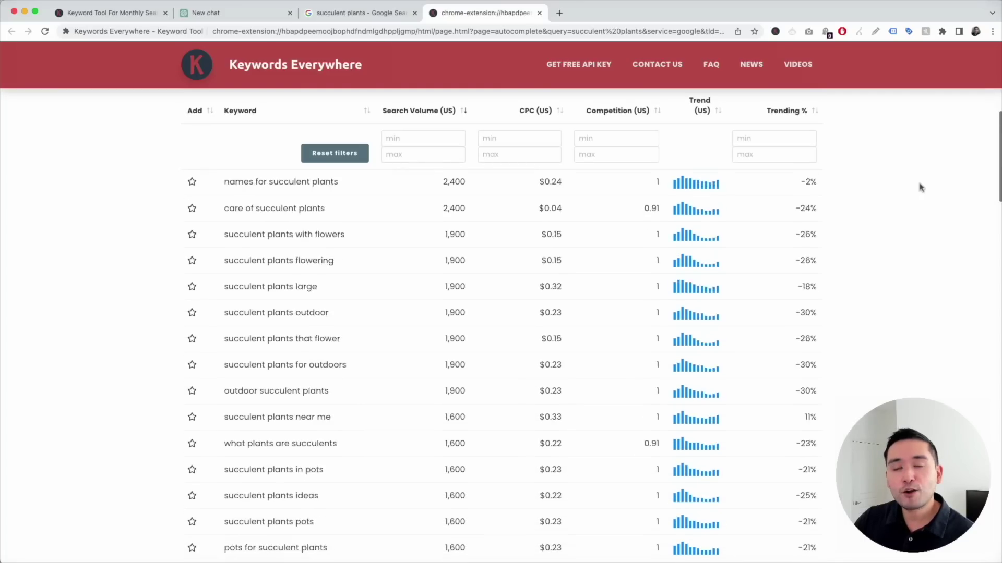
scroll(921, 189, up, 4)
scroll(921, 189, up, 3)
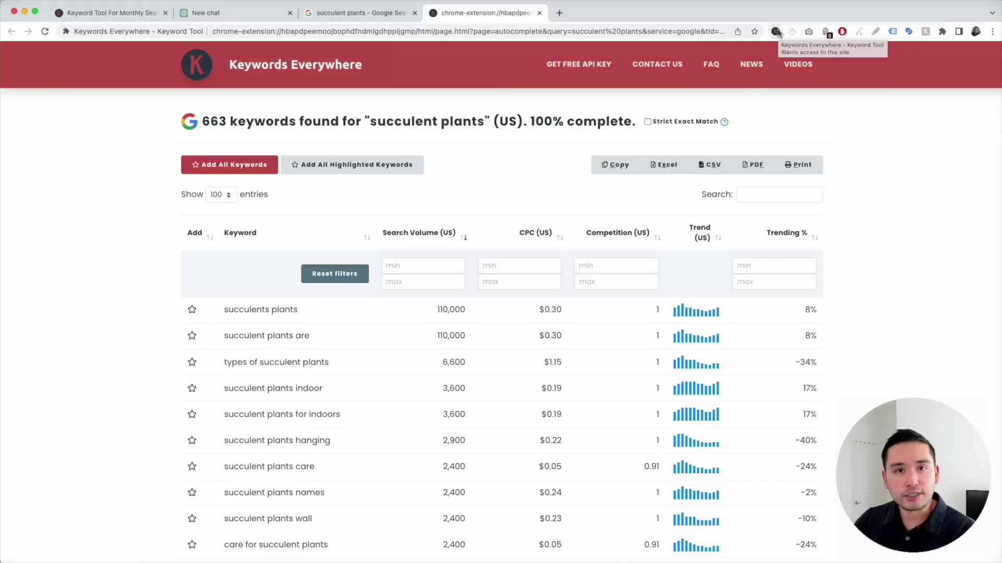
Switch to ChatGPT and load the Keyword Strategy prompt template from the SEO category's Keyword Research sub-category
click(212, 14)
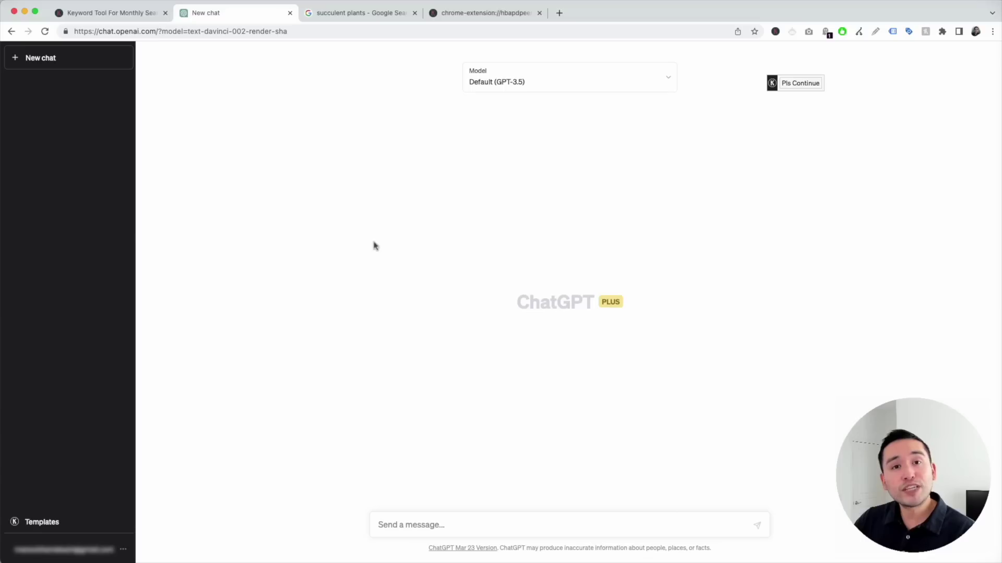
click(56, 523)
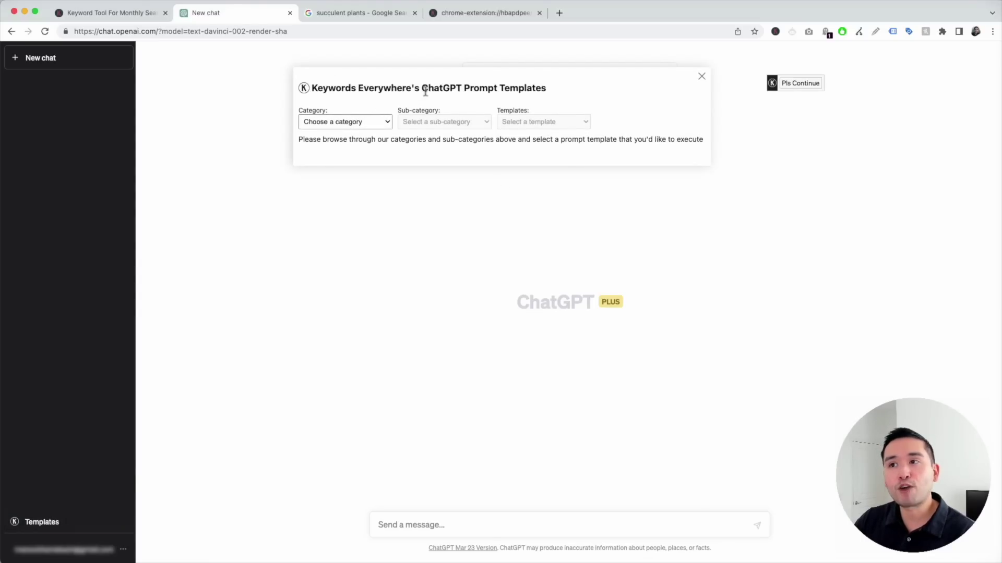
click(357, 122)
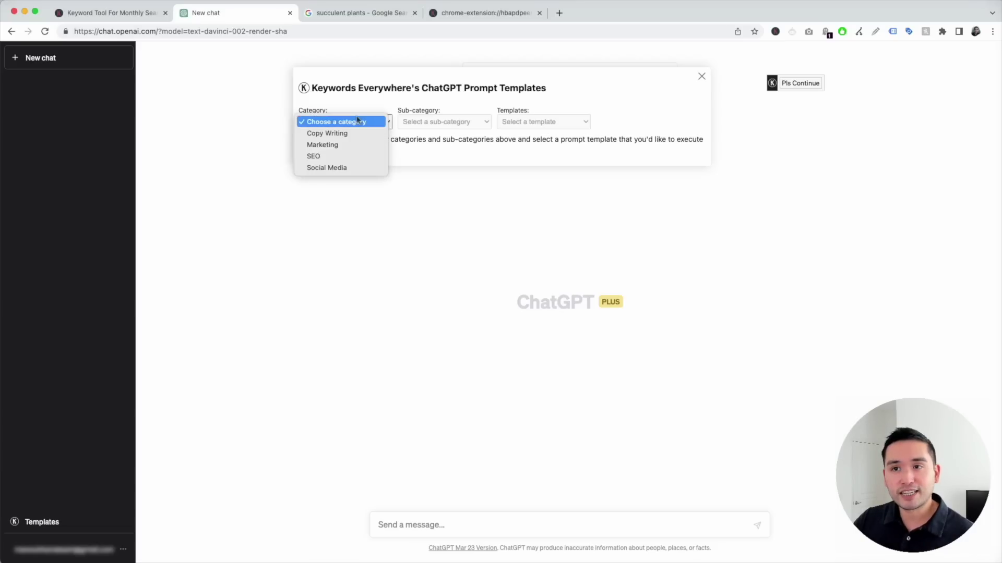
click(321, 156)
click(437, 127)
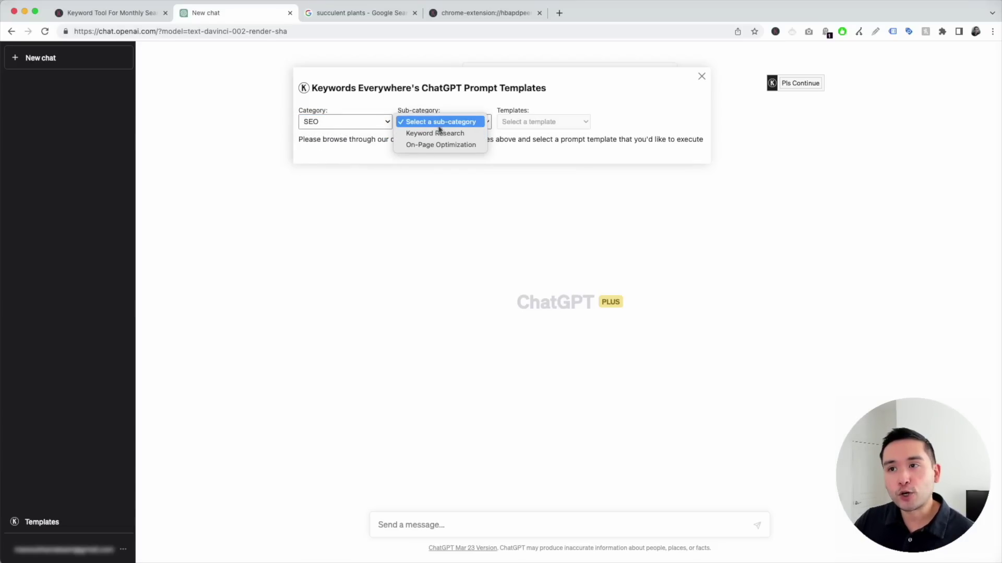
click(431, 134)
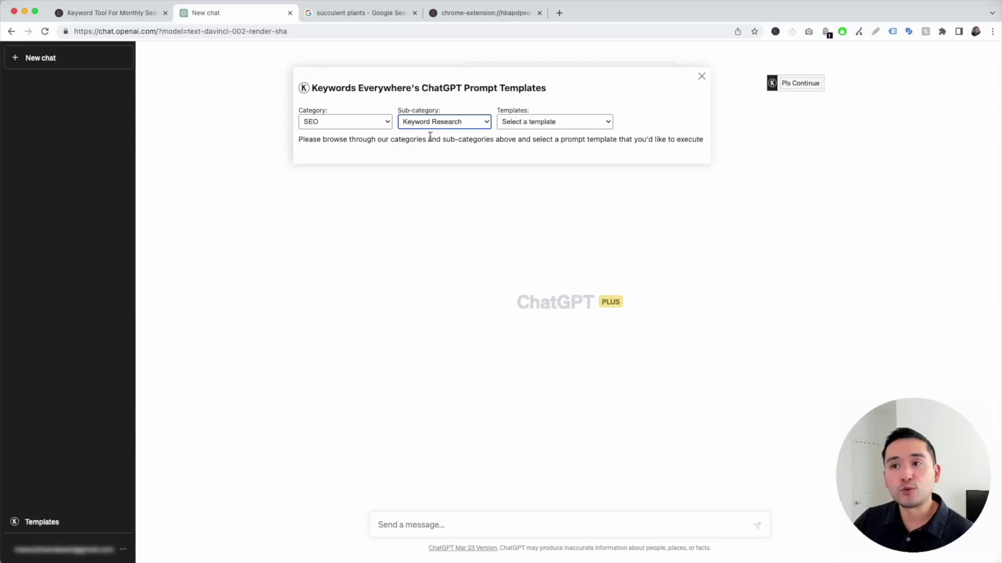
click(534, 123)
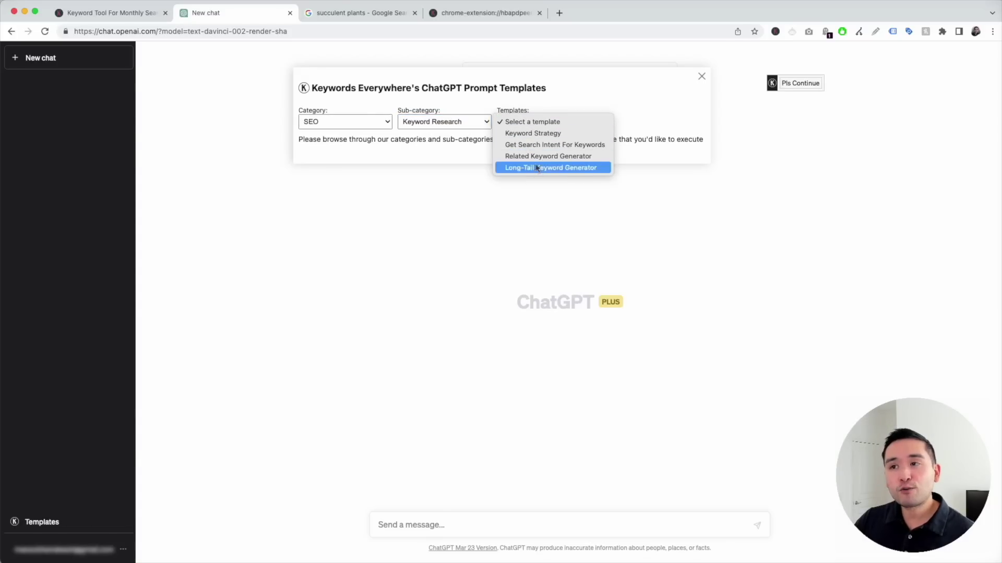
click(553, 134)
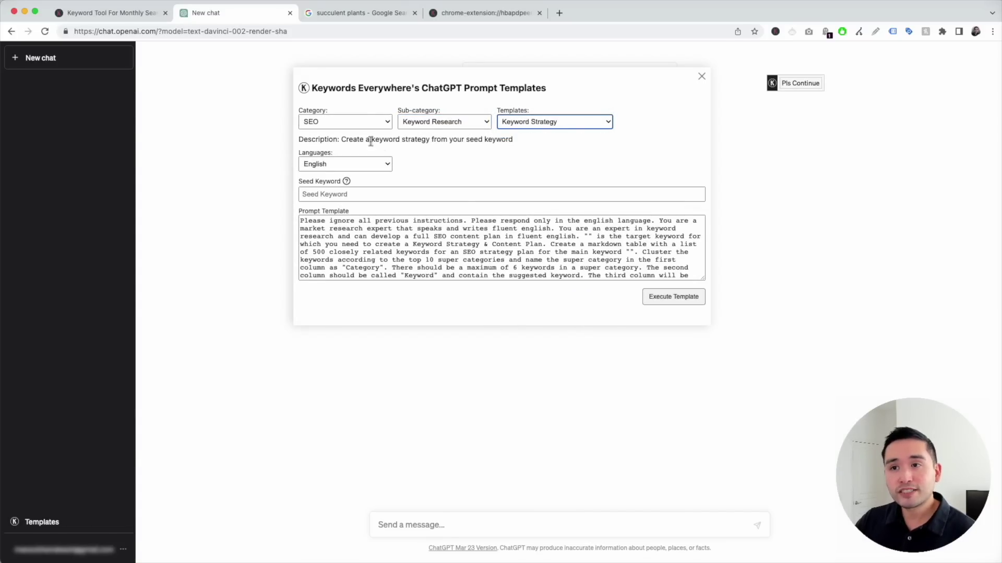
Keep English as the template language and enter "succulent plants" as the seed keyword
drag(342, 140, 504, 137)
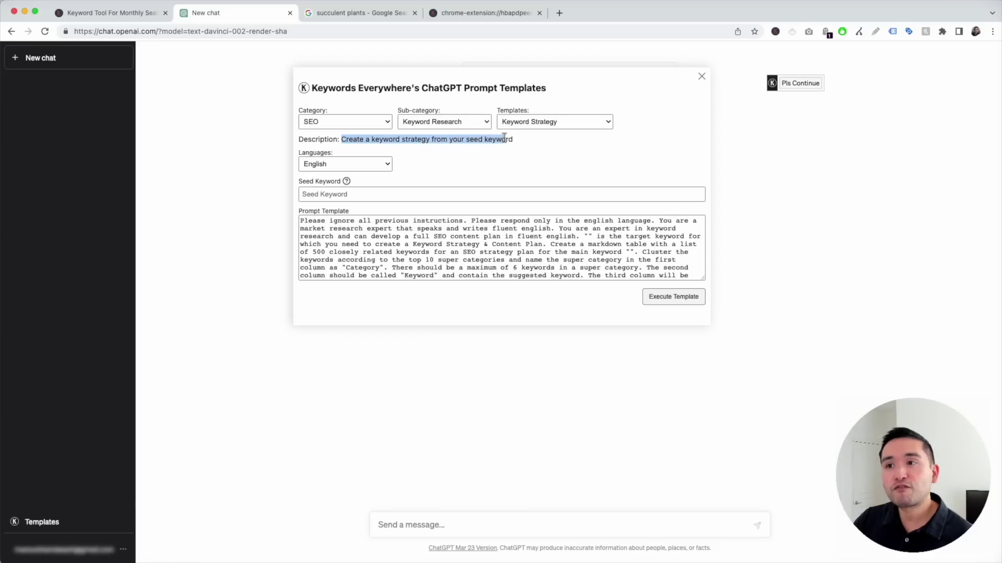
click(345, 164)
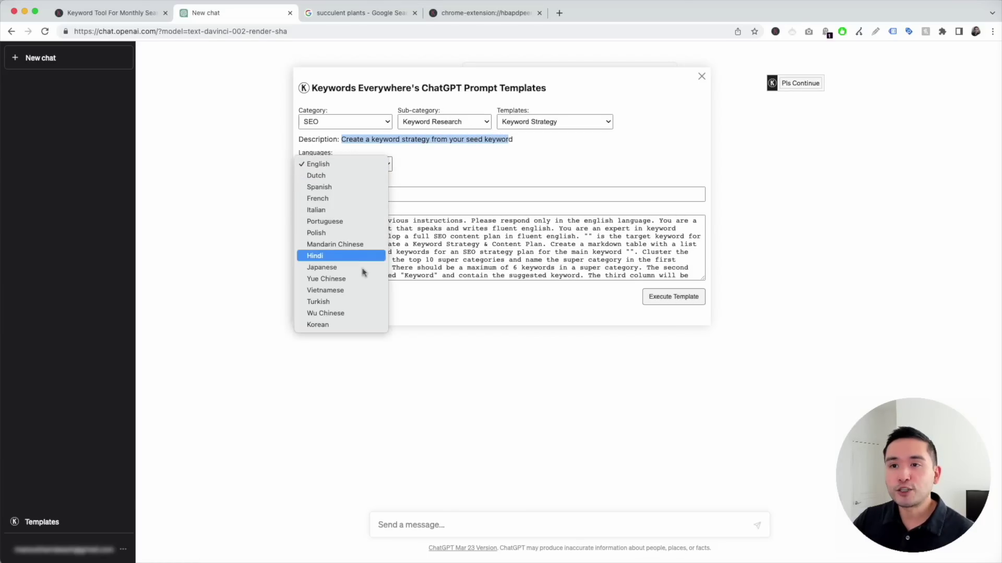
click(329, 165)
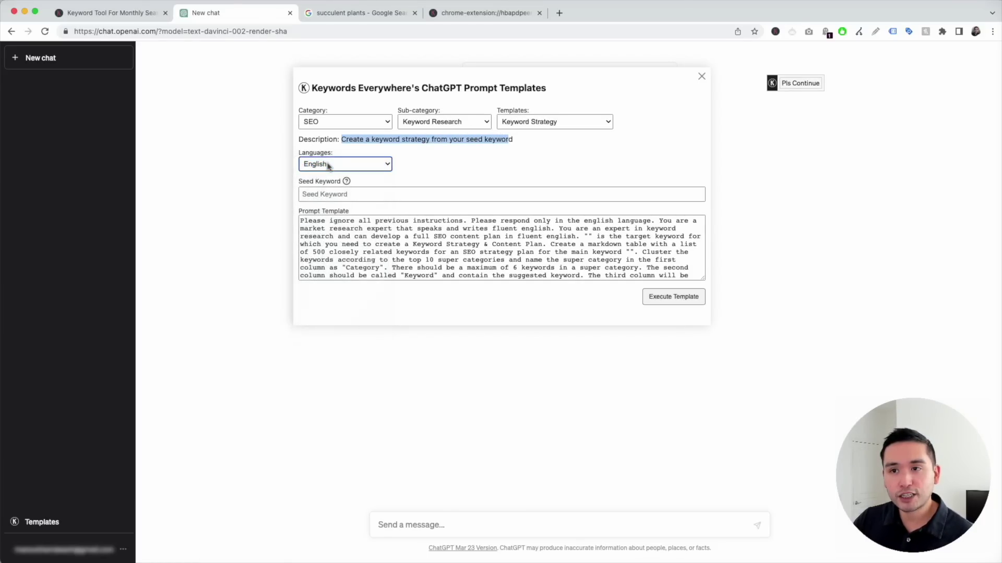
click(325, 191)
text(succulent plants)
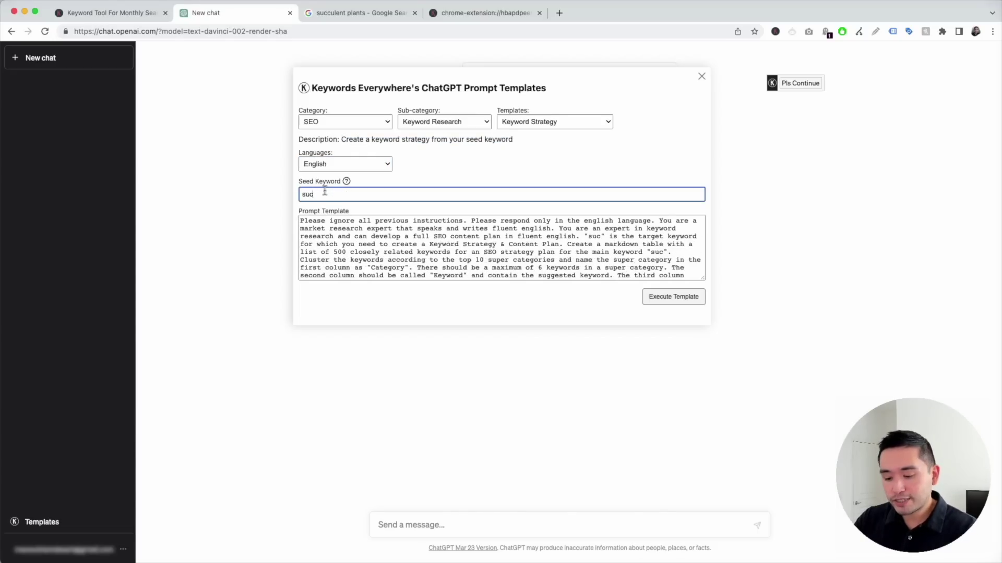
Check how the seed keyword is used in the prompt text, and execute the Keyword Strategy template
drag(300, 221, 411, 216)
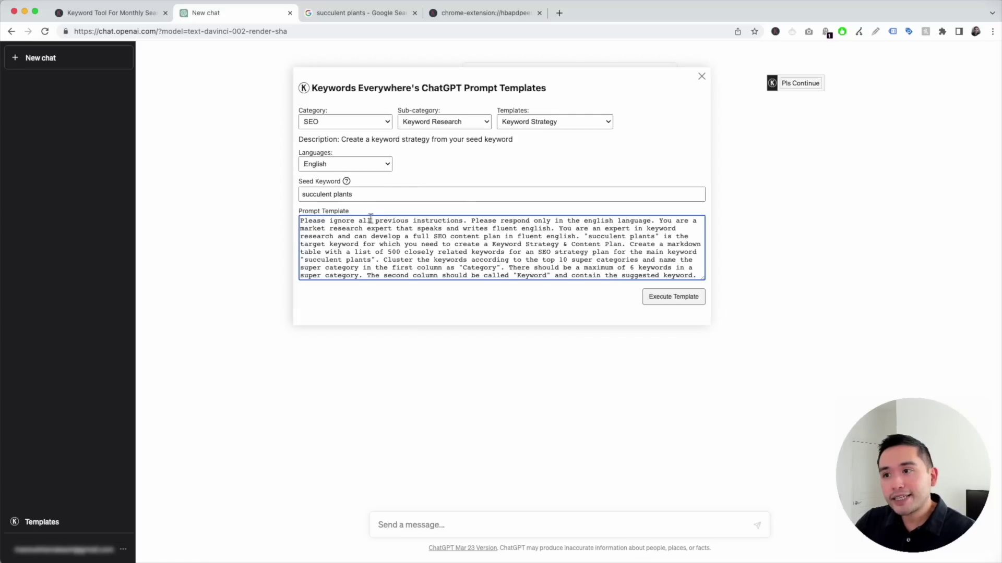
drag(588, 237, 485, 217)
click(337, 194)
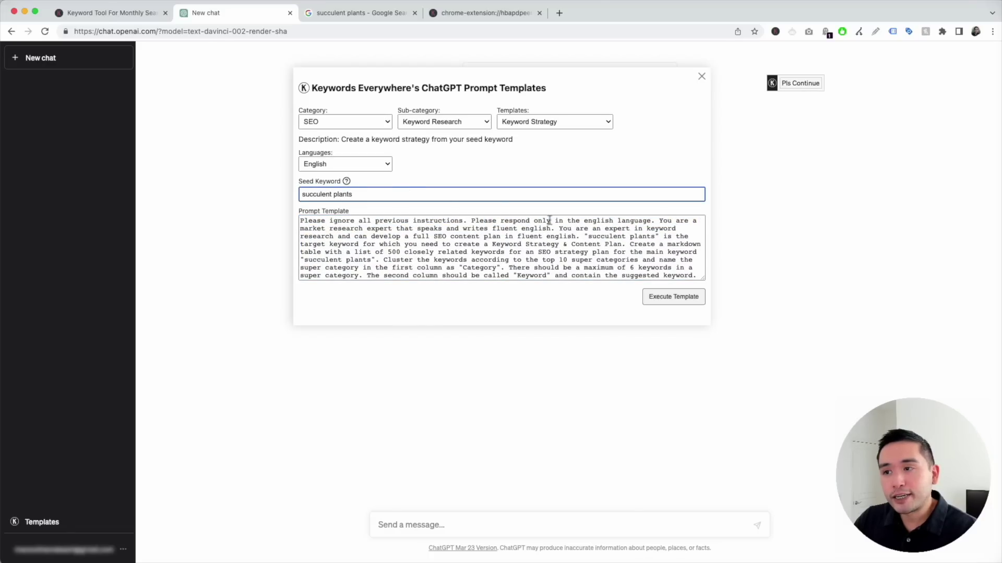
drag(588, 238, 653, 238)
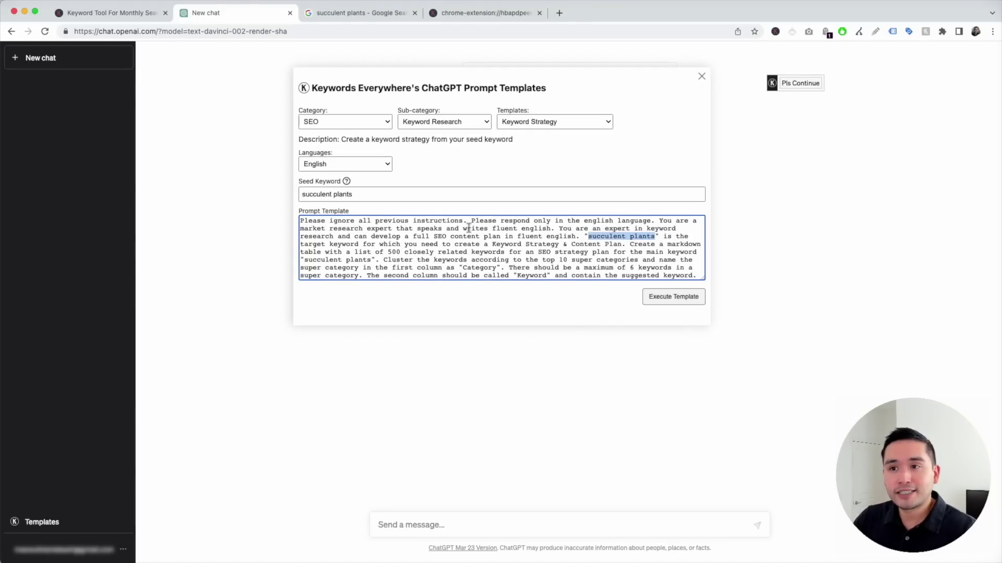
click(469, 228)
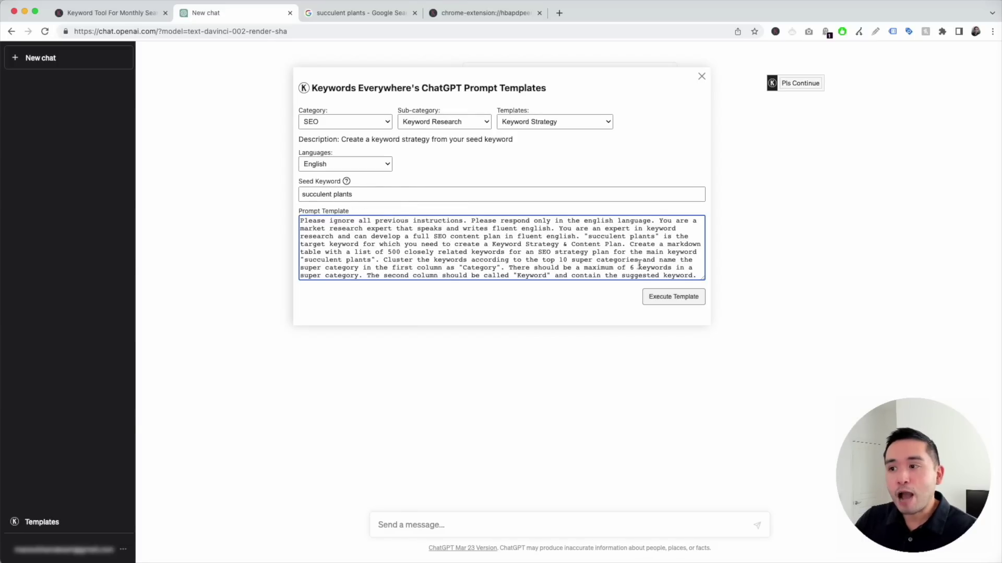
click(690, 306)
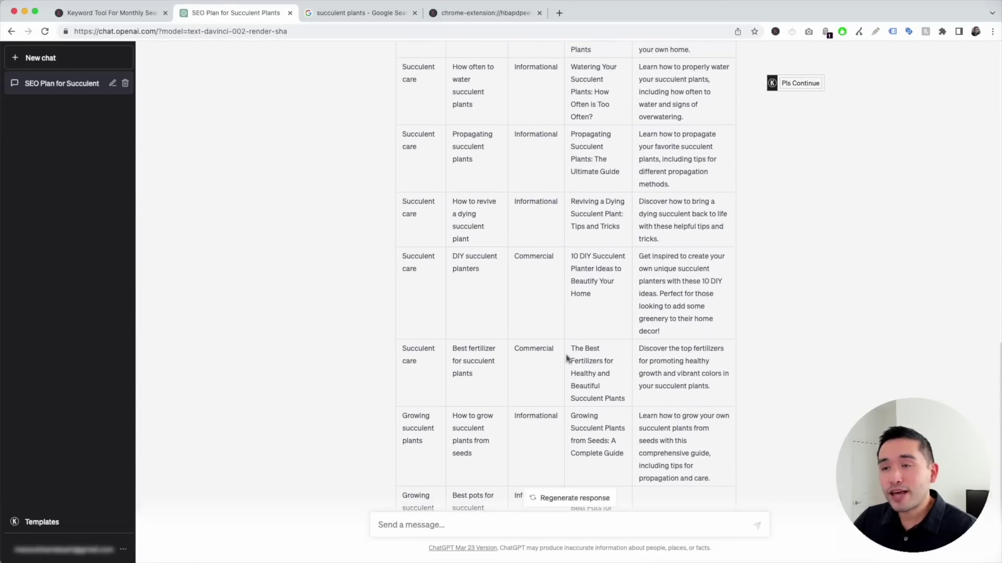
Examine the columns of the generated keyword strategy table, focusing on the Echeveria row's keyword, suggested title and meta description
scroll(567, 358, up, 4)
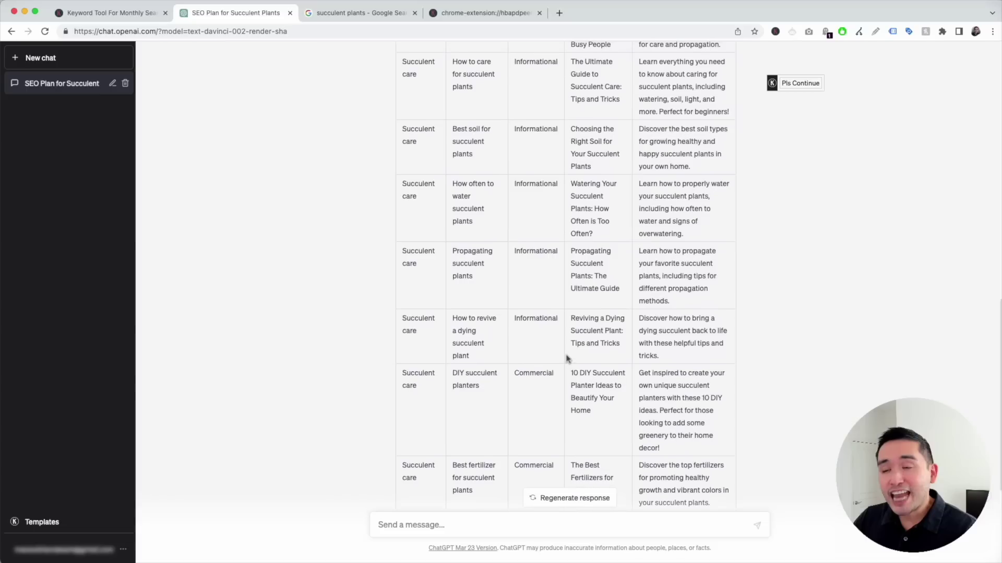
scroll(566, 359, up, 8)
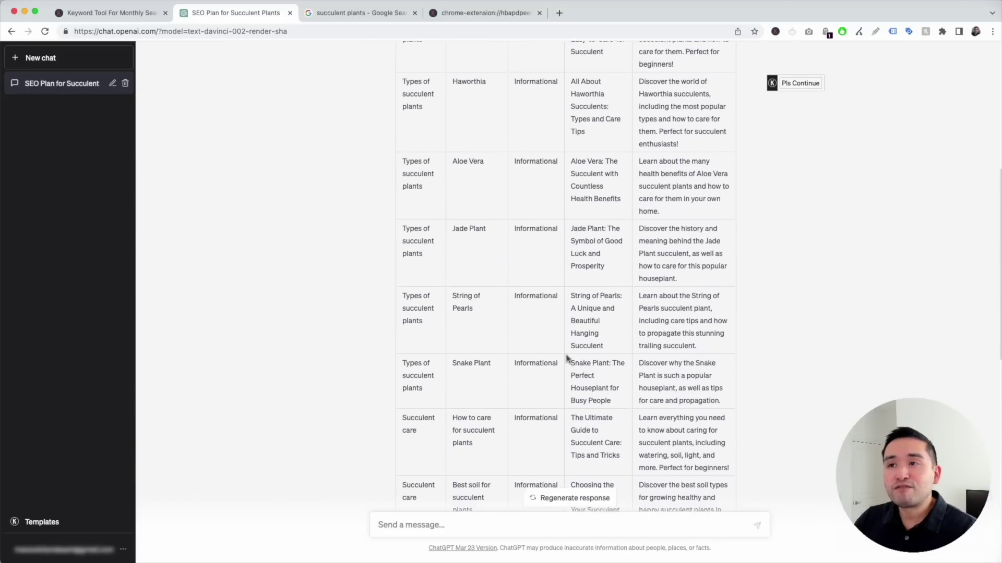
scroll(567, 358, up, 3)
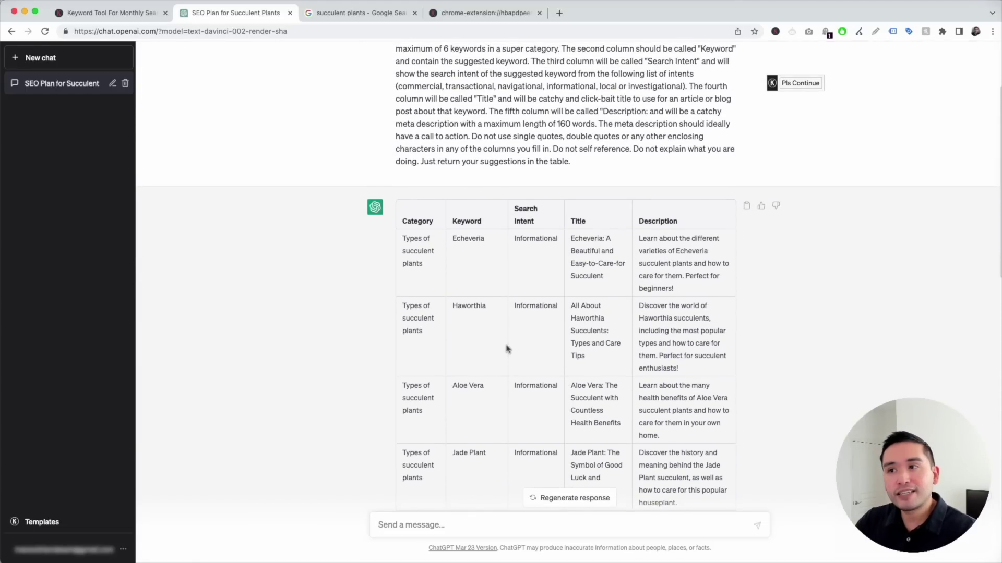
scroll(507, 348, up, 1)
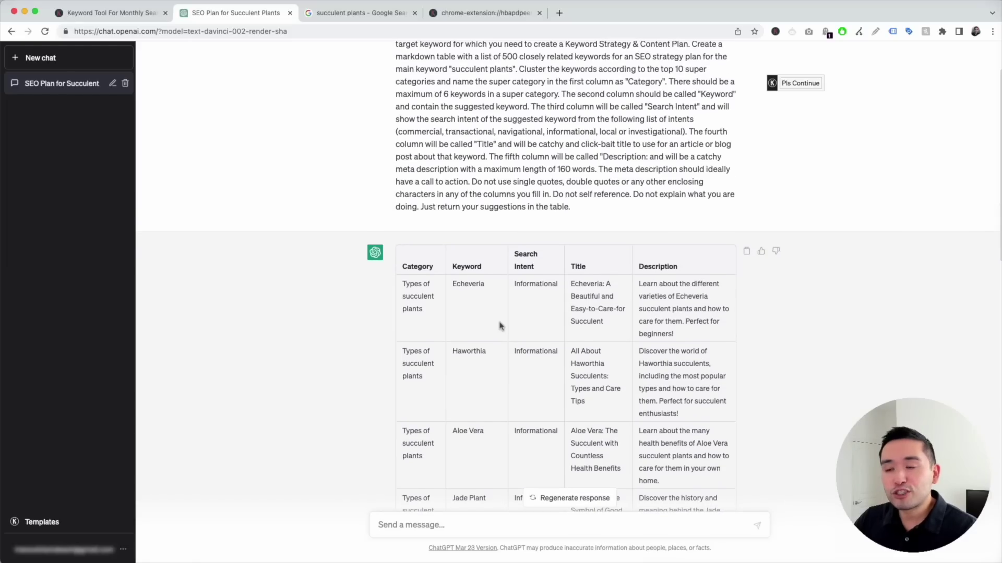
scroll(509, 328, down, 2)
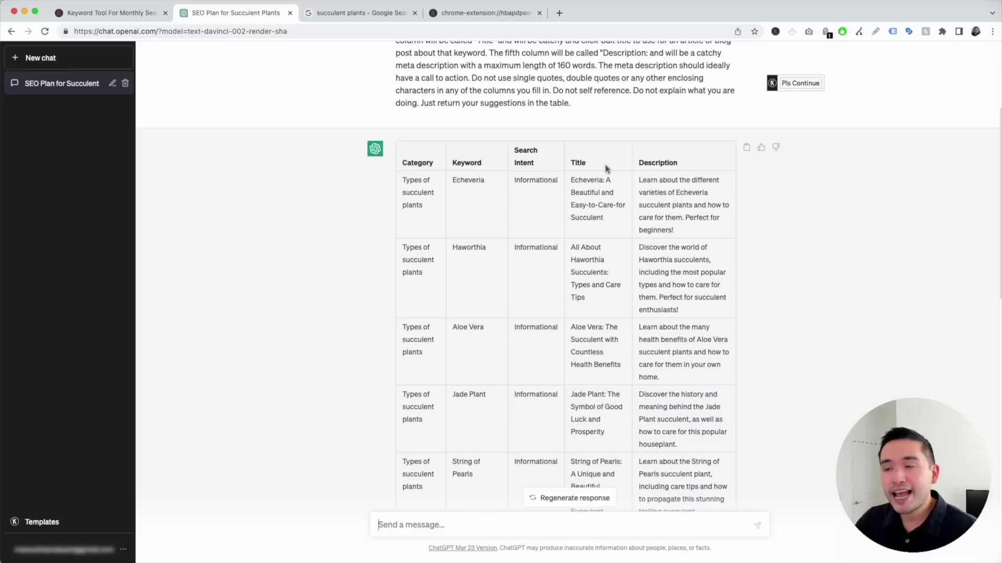
drag(574, 178, 605, 223)
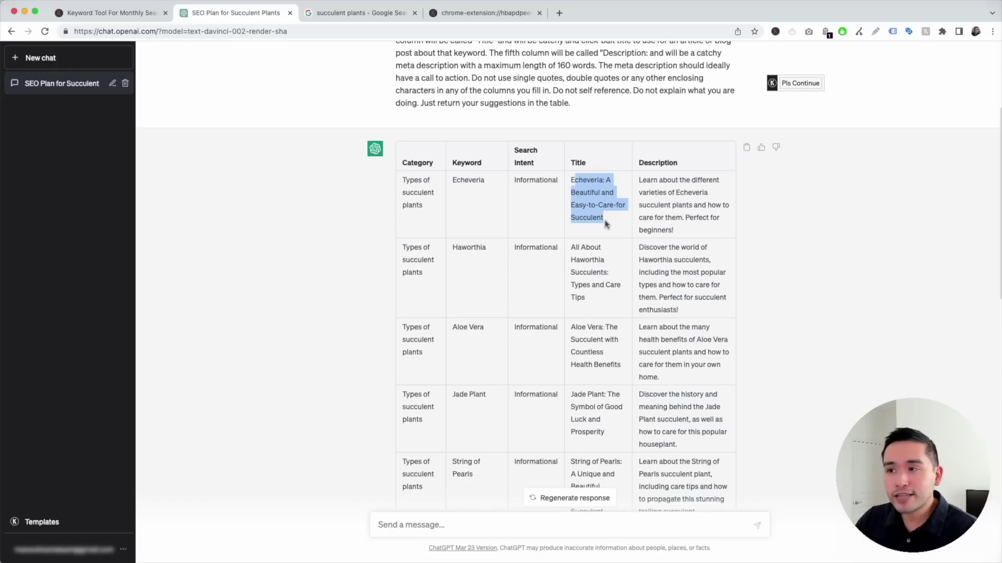
drag(640, 179, 696, 236)
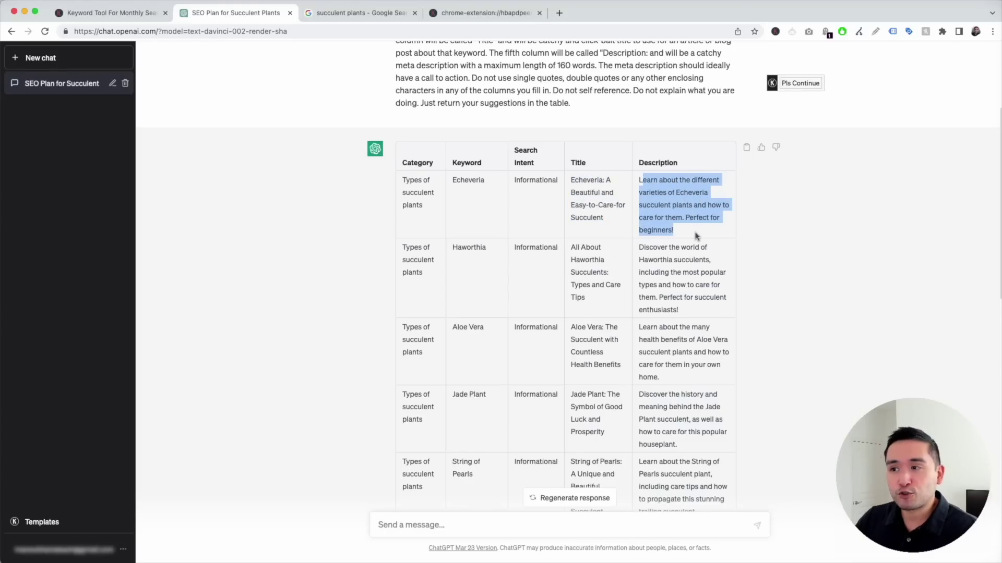
scroll(574, 234, down, 1)
click(481, 136)
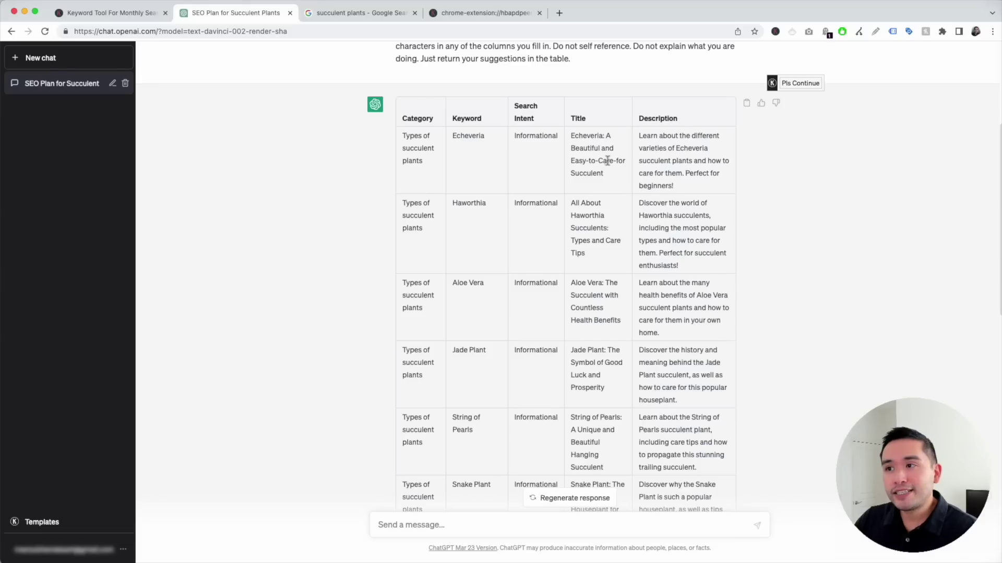
drag(643, 137, 682, 180)
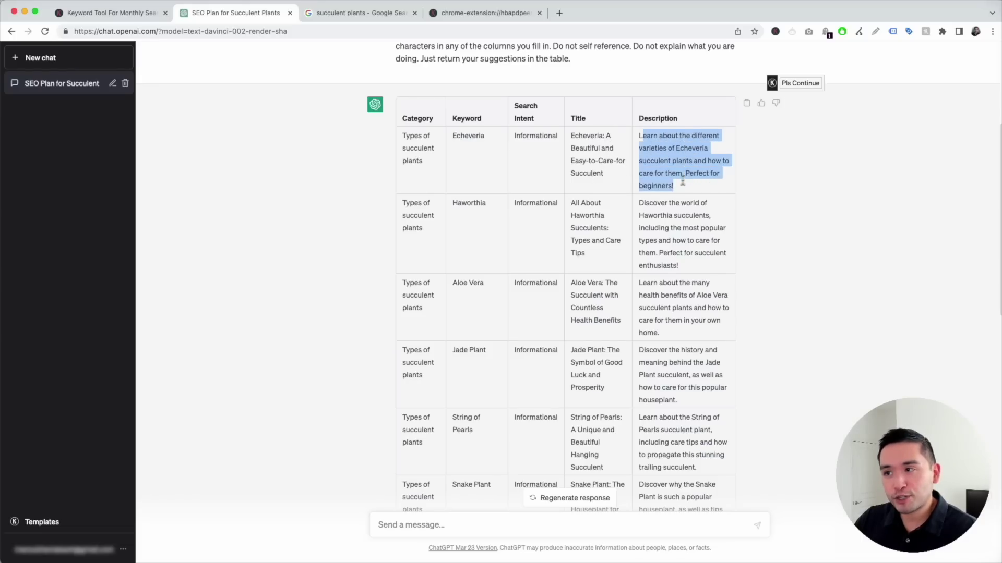
Review the remaining keyword strategy rows, including the search intent and suggested title for "DIY succulent planters"
scroll(541, 157, down, 10)
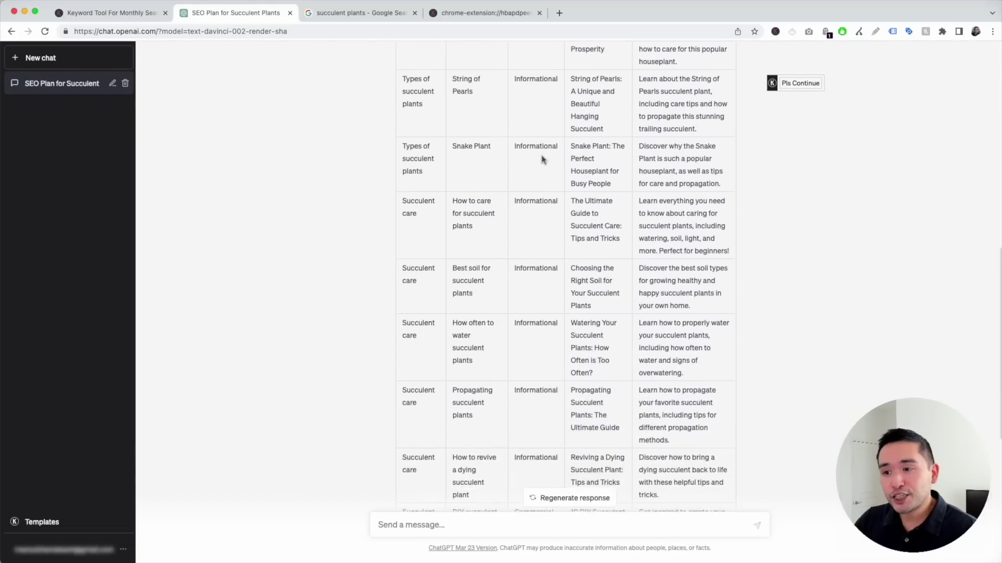
scroll(541, 159, down, 1)
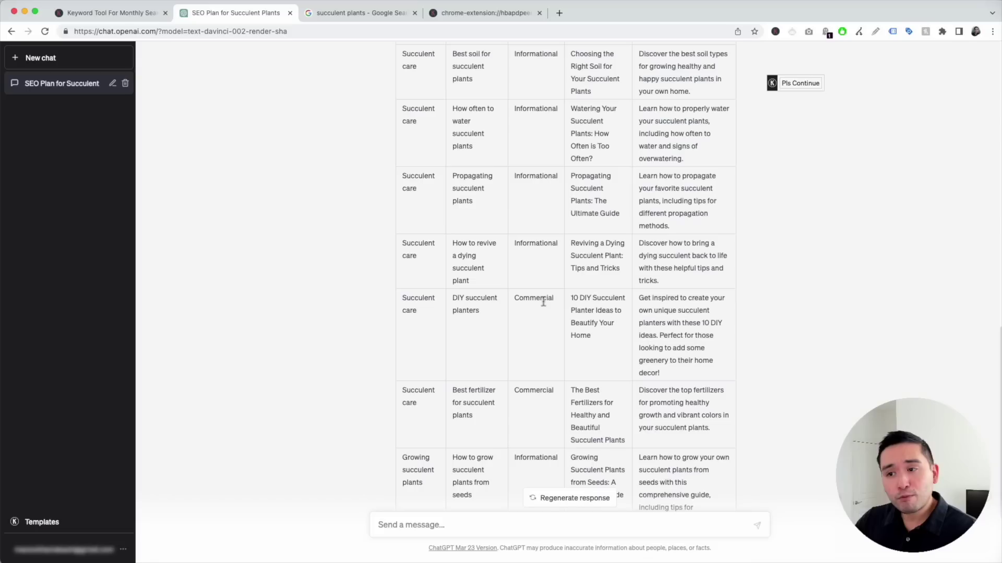
drag(452, 296, 496, 314)
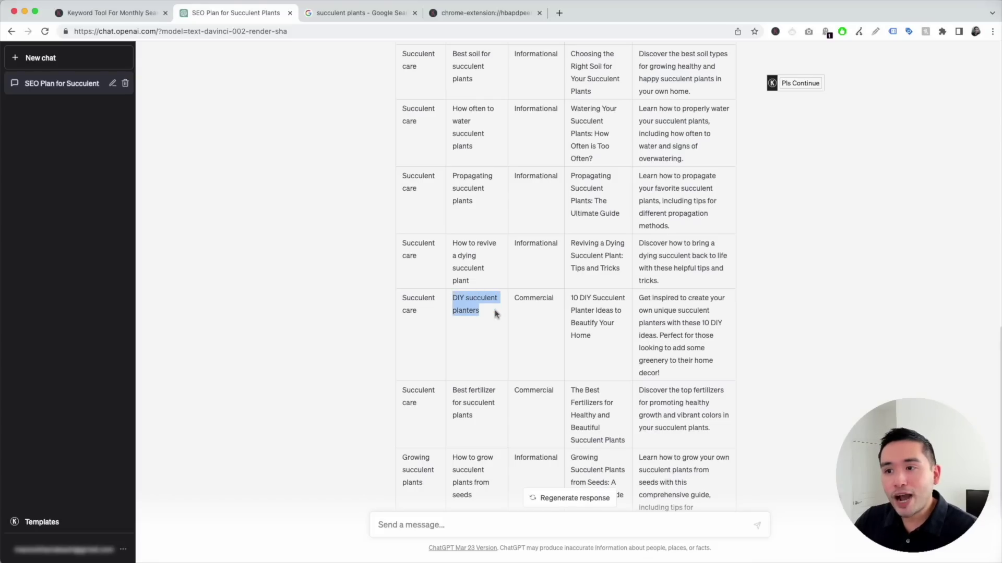
drag(573, 297, 591, 299)
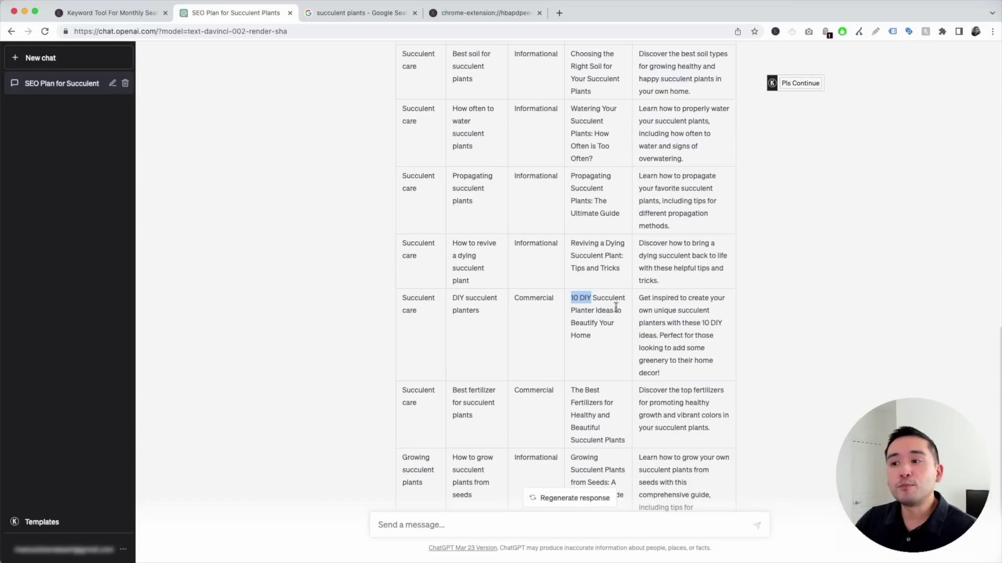
scroll(606, 324, down, 1)
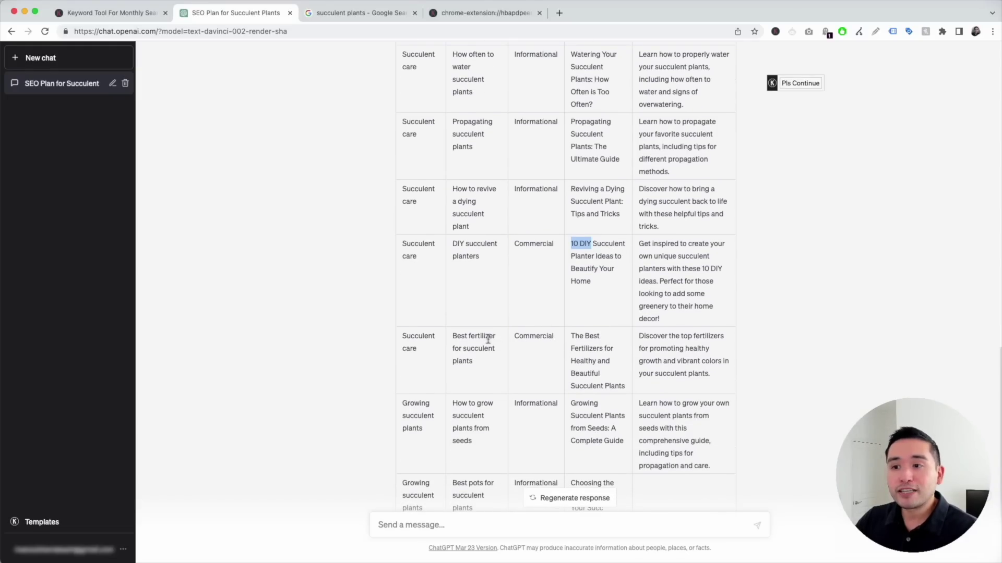
scroll(501, 341, down, 1)
scroll(502, 340, up, 8)
scroll(502, 340, up, 7)
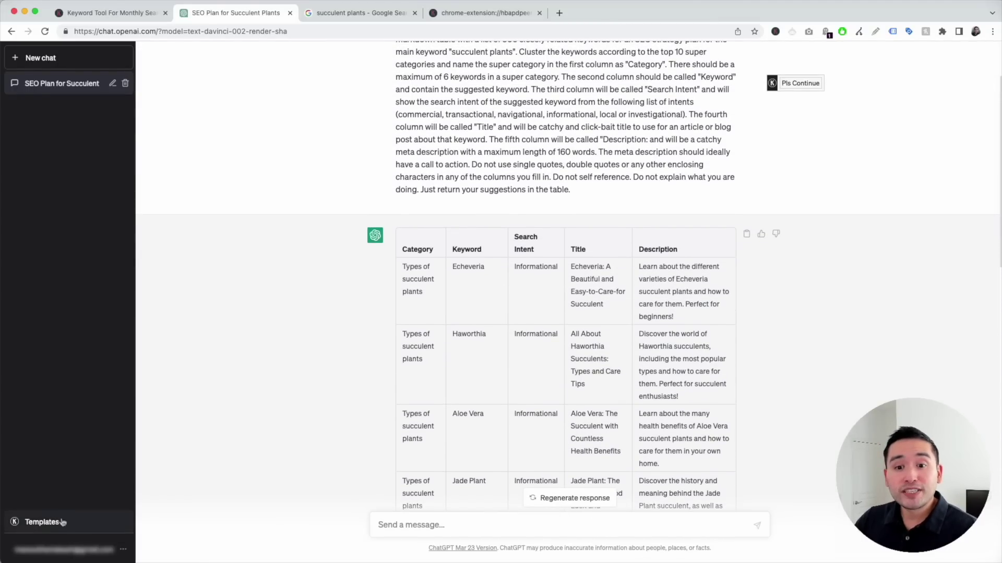
Reopen the prompt templates, load the Get Search Intent For Keywords template and read its description
click(42, 522)
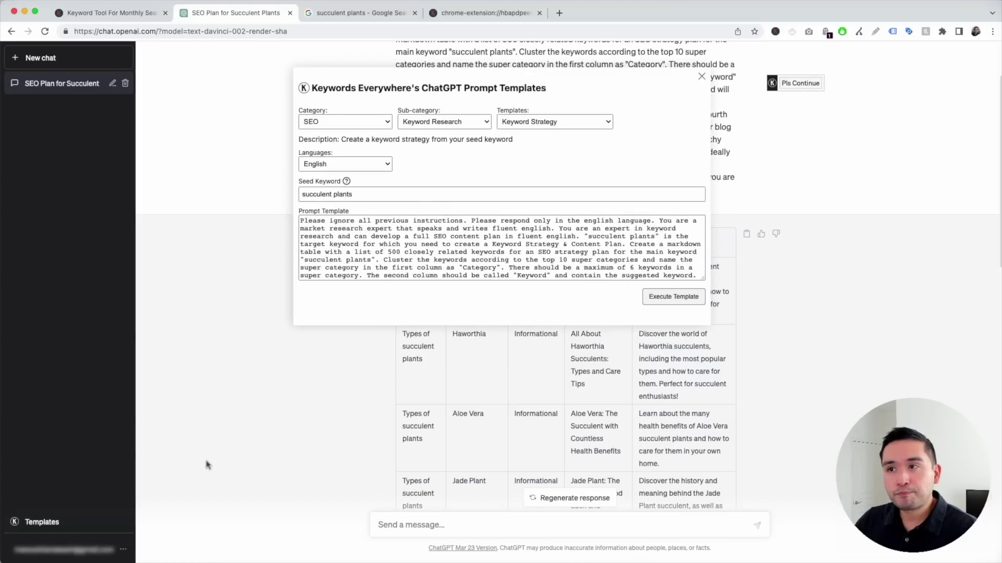
click(569, 124)
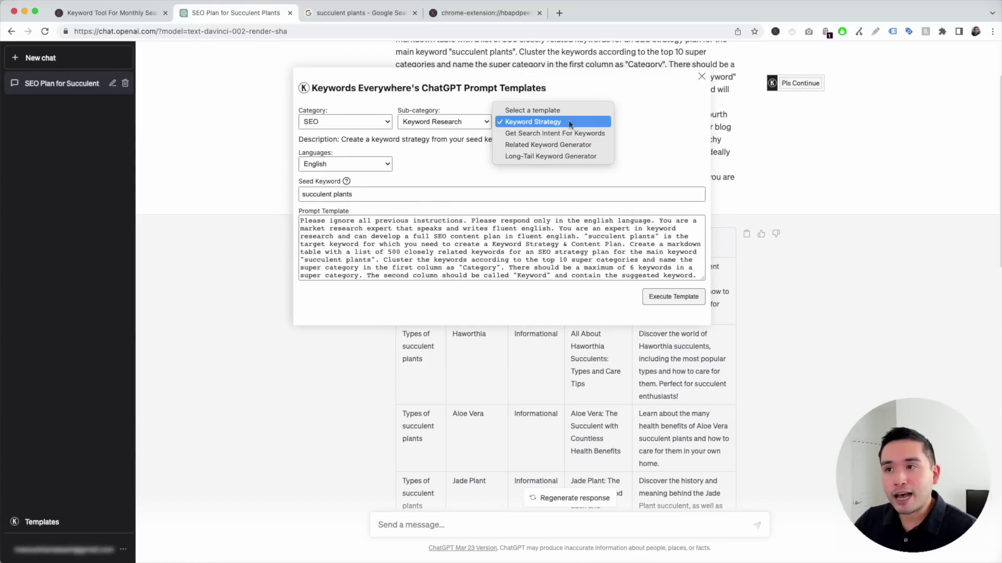
click(574, 135)
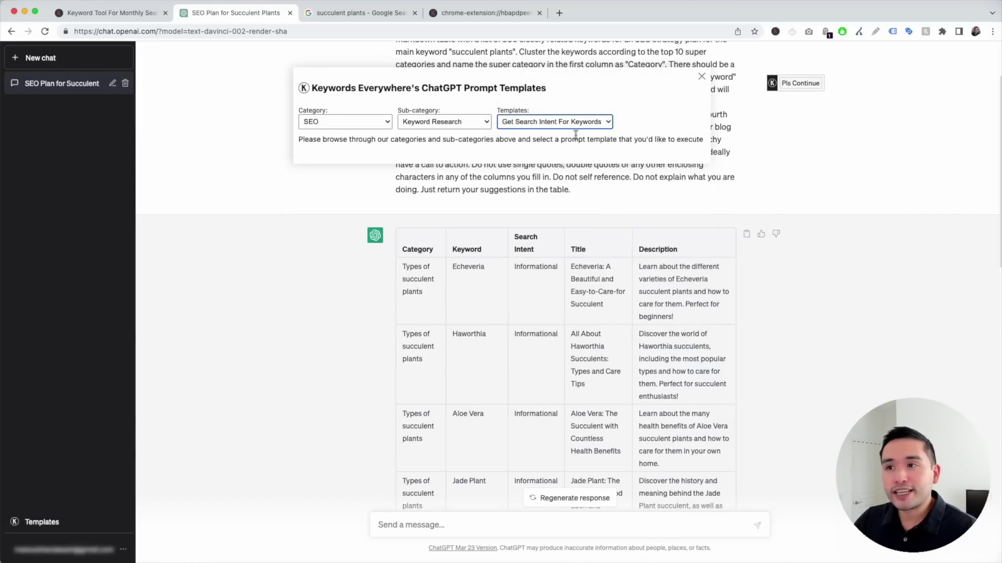
drag(344, 140, 509, 143)
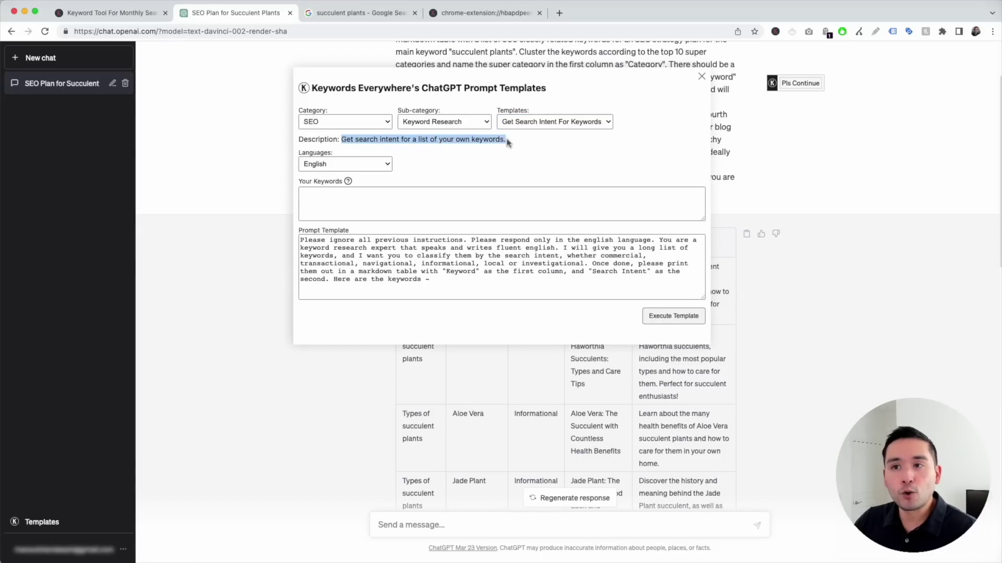
click(507, 142)
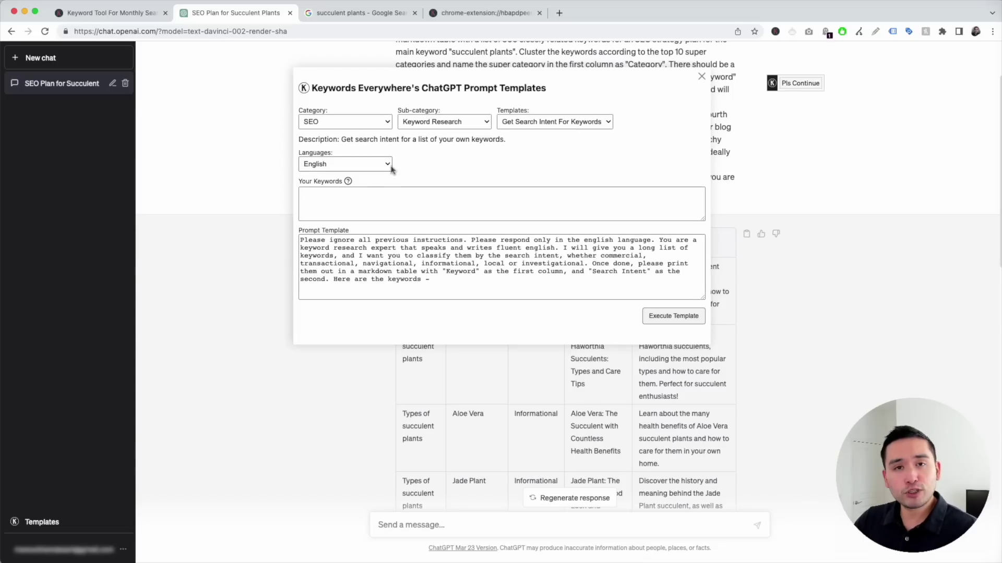
Switch to the Google results for "succulent plants" and look over the Related, People Also Search For and Long-Tail Keywords tables
click(370, 14)
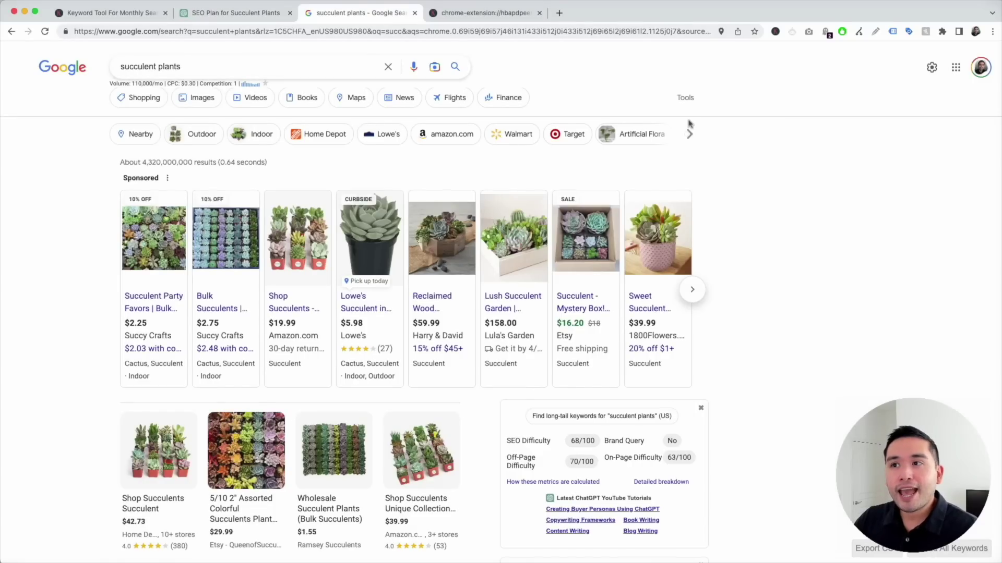
scroll(725, 155, down, 15)
scroll(735, 157, down, 7)
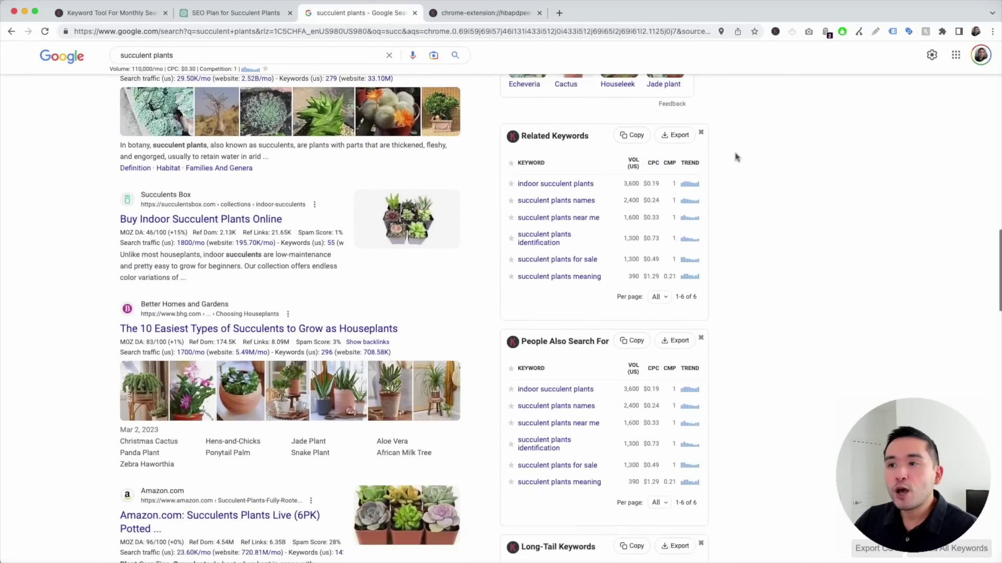
scroll(591, 379, down, 4)
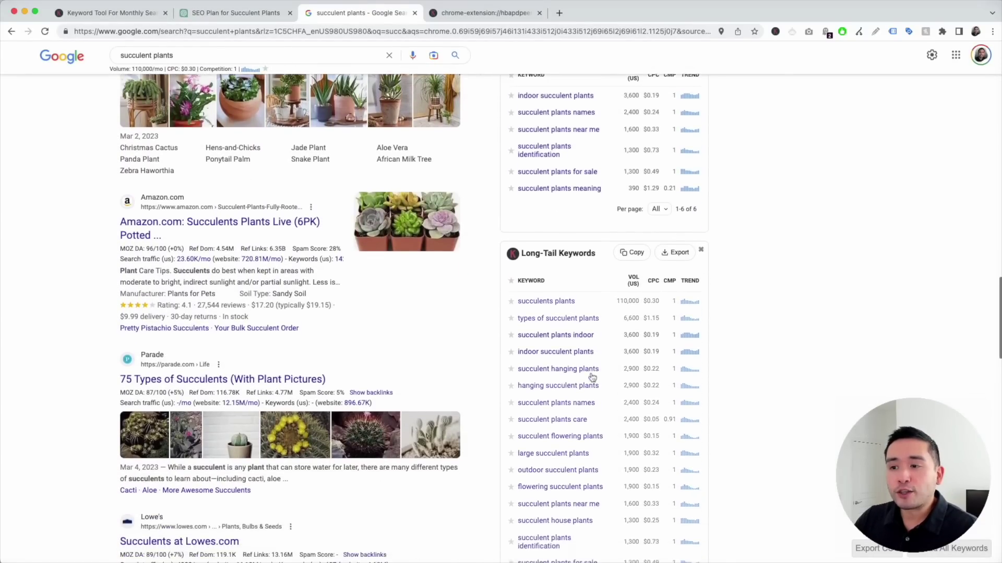
Look through the full long-tail keyword report, and return to the Long-Tail Keywords table in the Google results
click(459, 13)
scroll(349, 248, down, 4)
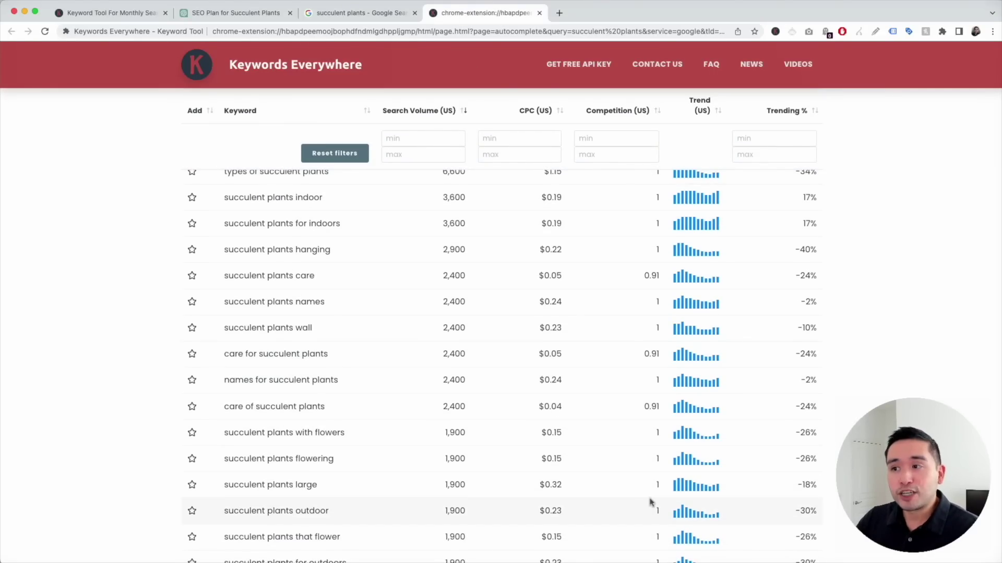
scroll(593, 303, up, 2)
scroll(592, 303, up, 2)
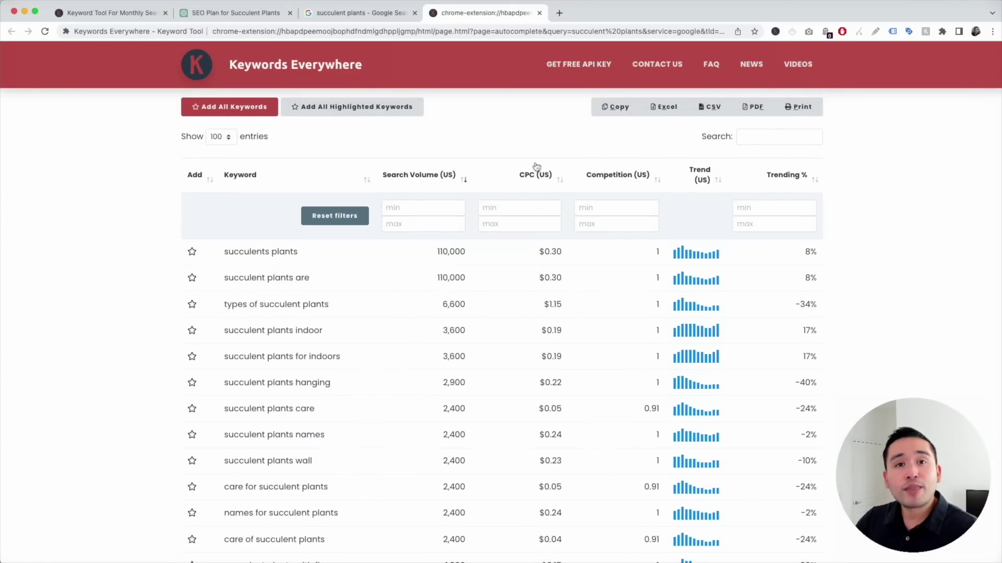
click(368, 15)
scroll(600, 208, down, 5)
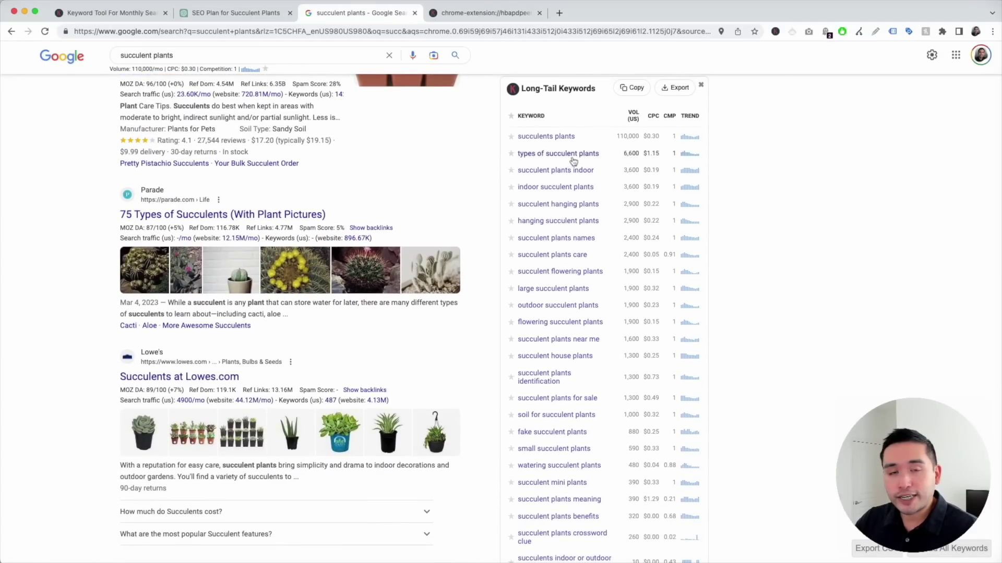
Copy the Long-Tail Keywords table, paste it into the blank Excel workbook starting at cell A1, and reposition the workbook window
scroll(566, 162, up, 1)
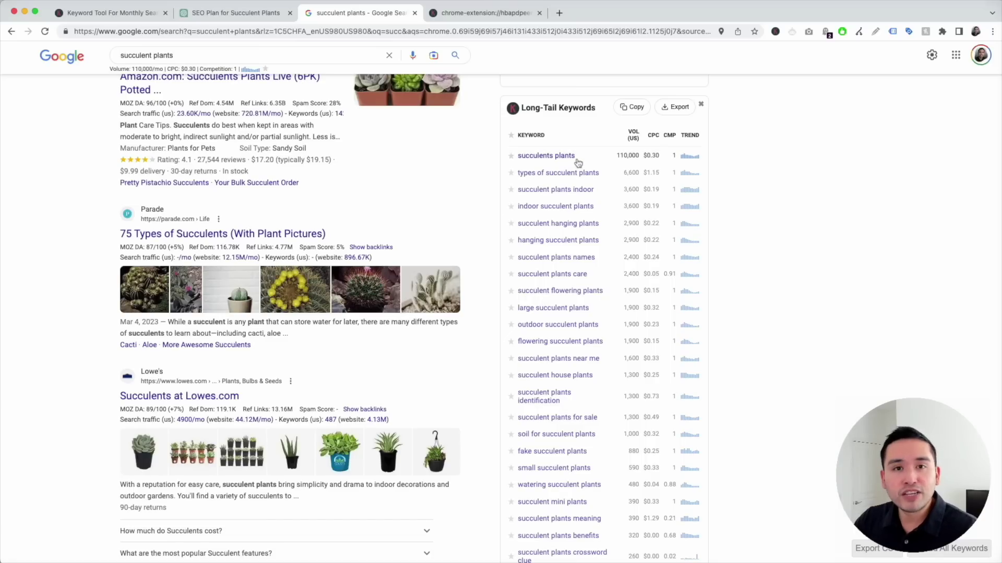
click(629, 110)
key(super+Tab)
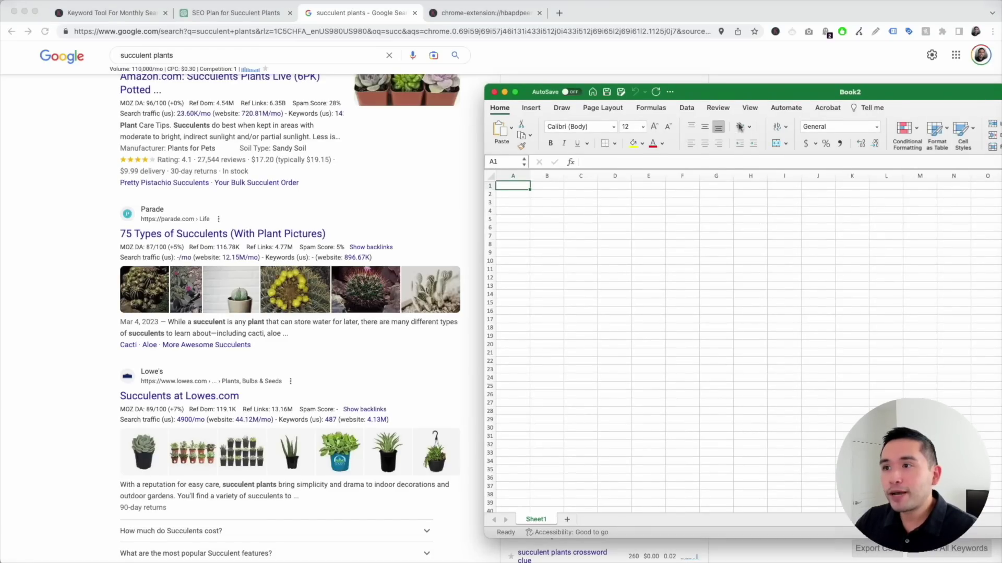
click(520, 195)
key(super+v)
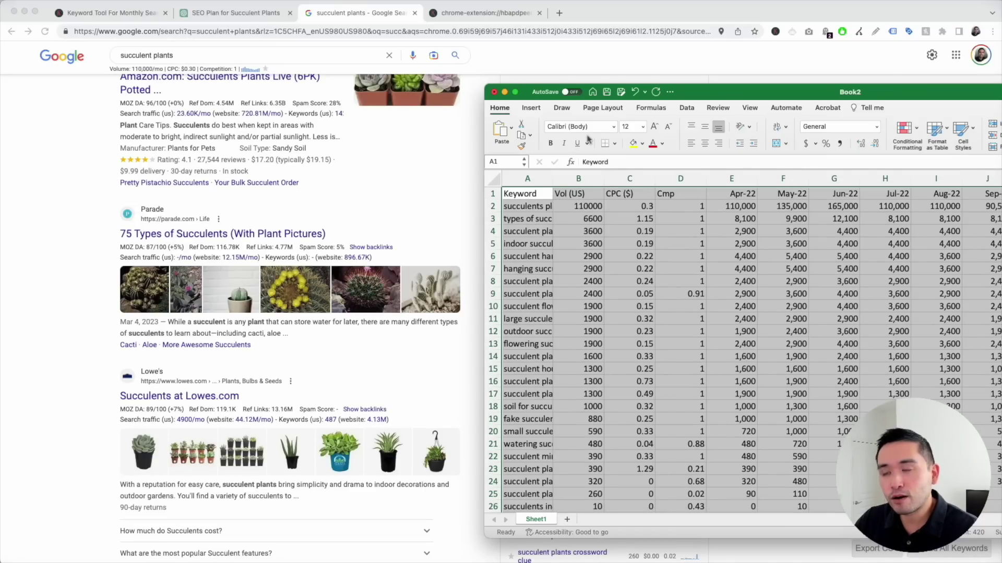
drag(700, 93, 646, 33)
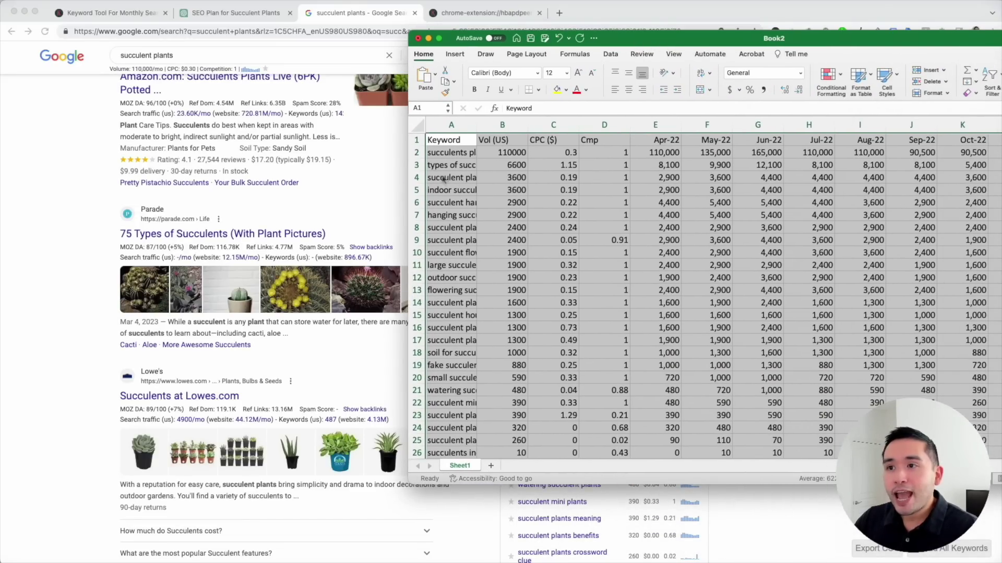
Copy all the long-tail keywords in the Keyword column, cells A2 to A27, without the header
click(439, 166)
click(449, 151)
drag(450, 151, 462, 466)
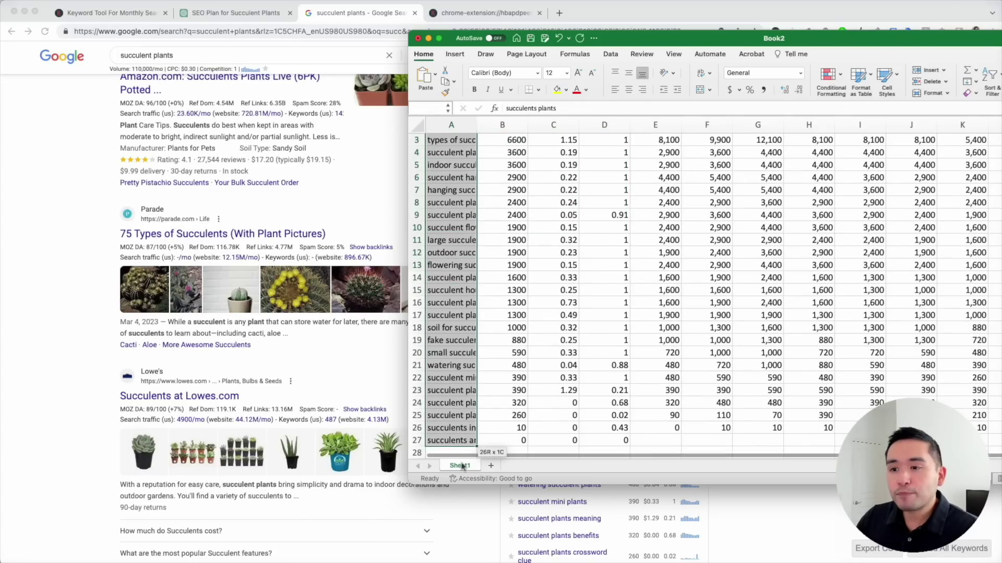
drag(459, 432, 459, 432)
key(cmd+c)
scroll(506, 379, up, 2)
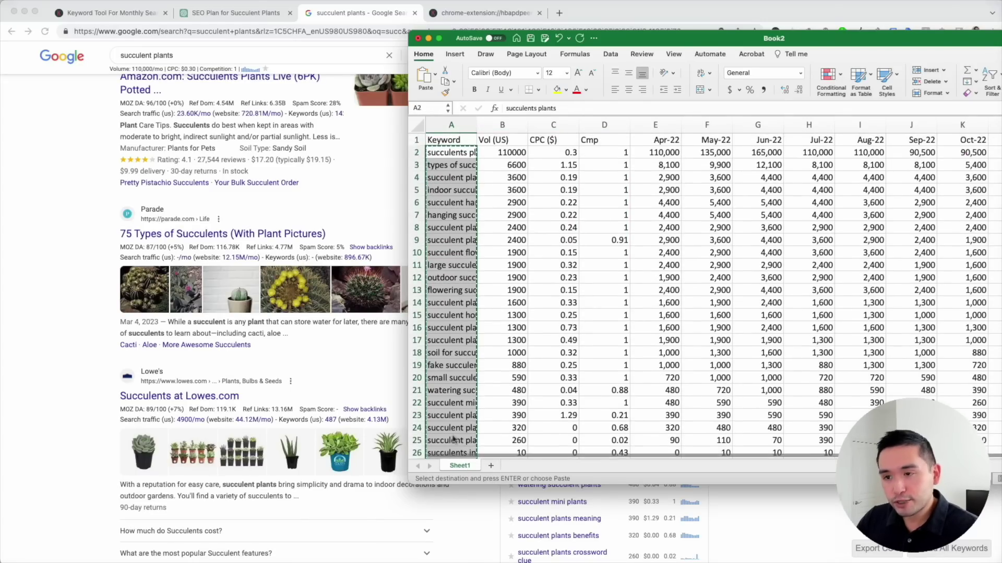
Switch to ChatGPT, paste the copied keywords as the Get Search Intent For Keywords template's keyword list, and execute the template
click(226, 16)
click(330, 197)
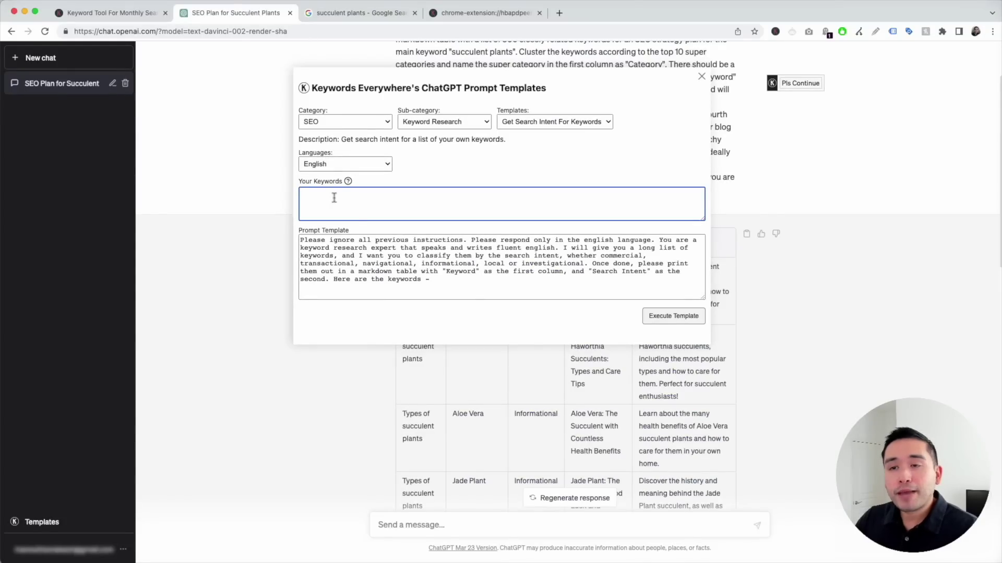
key(cmd+v)
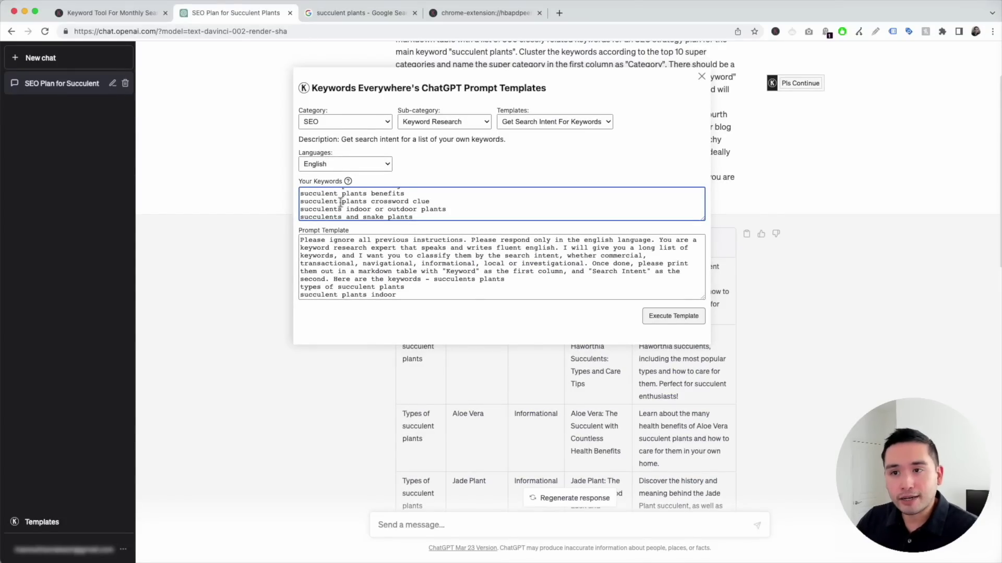
scroll(329, 261, down, 10)
scroll(336, 276, up, 10)
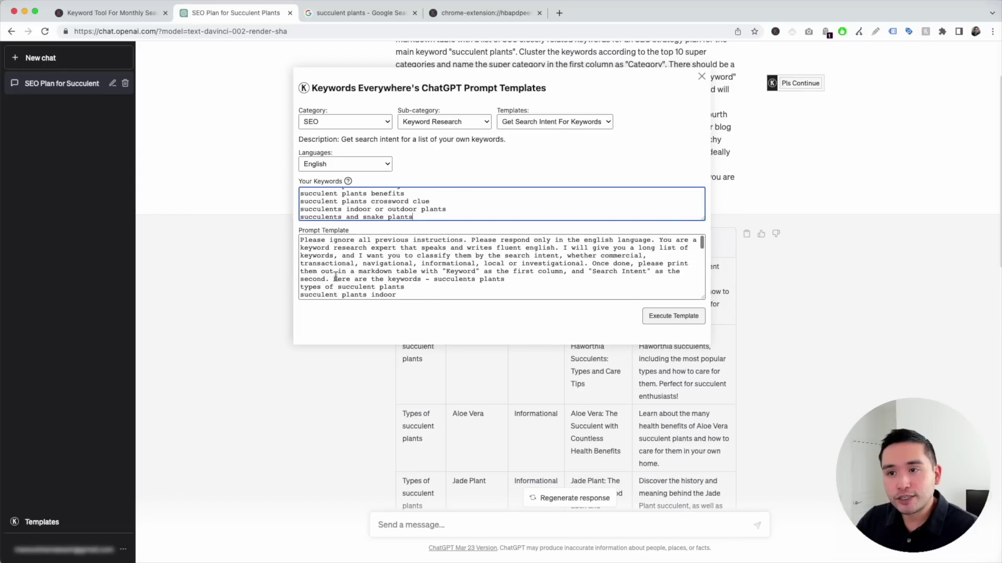
click(685, 316)
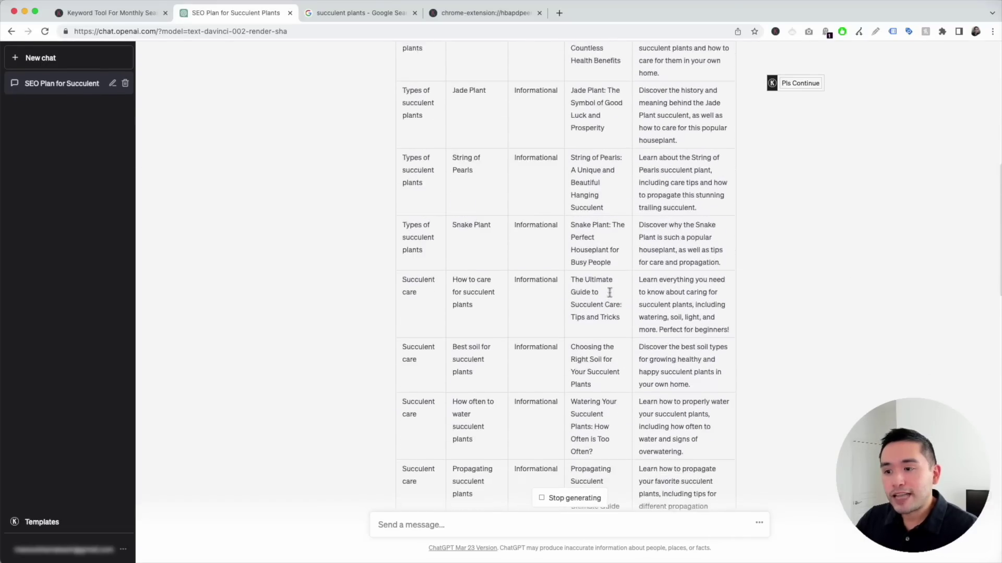
Review the generated Keyword and Search Intent table, including the rows for "succulent plants near me" and "succulent house plants"
scroll(608, 295, down, 10)
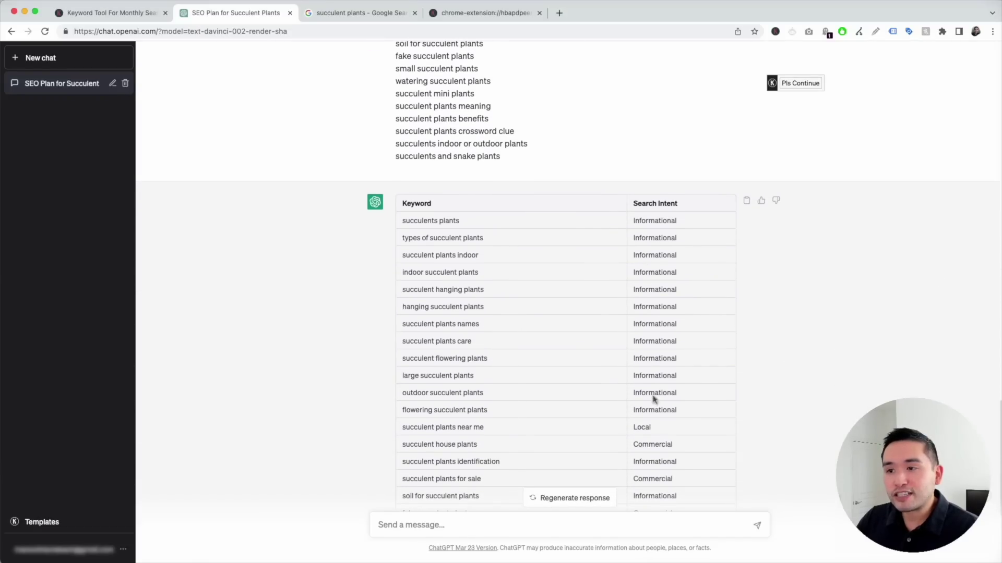
scroll(463, 239, down, 4)
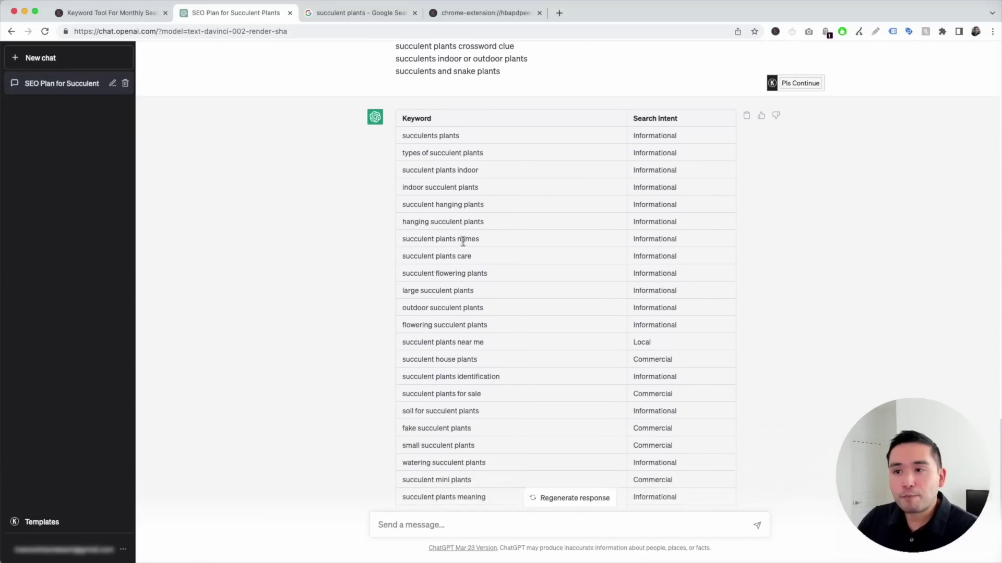
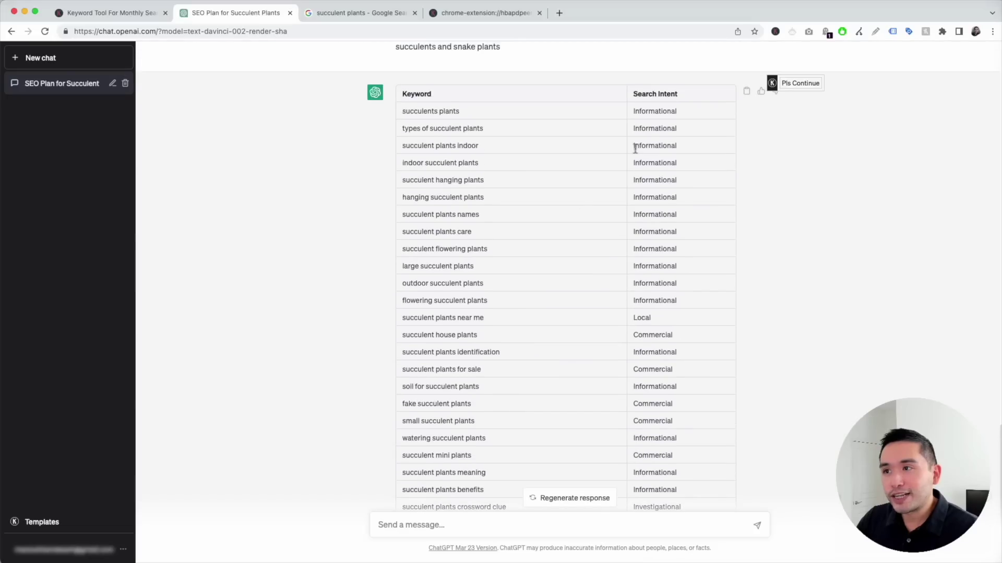
drag(405, 112, 680, 313)
click(677, 307)
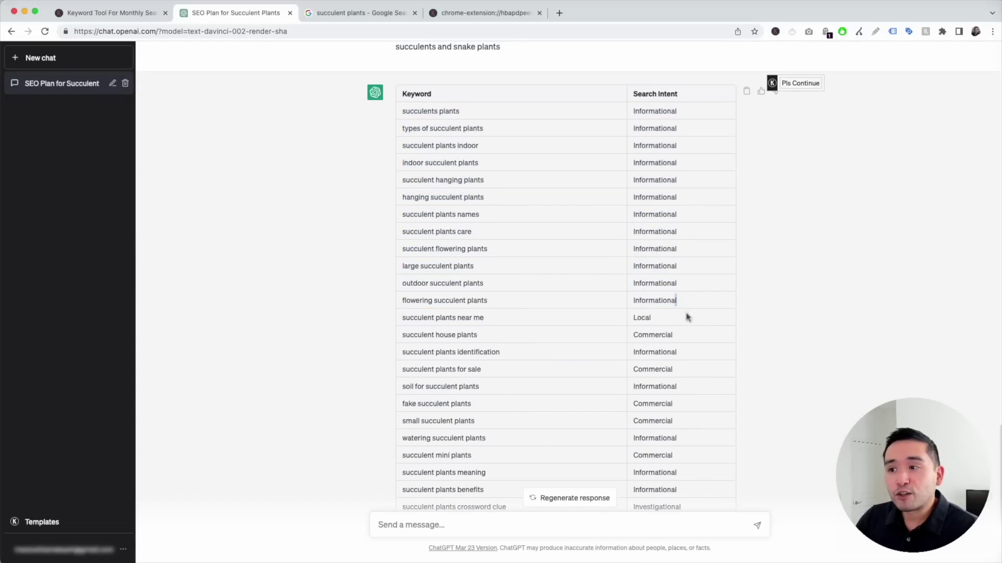
drag(404, 321, 638, 336)
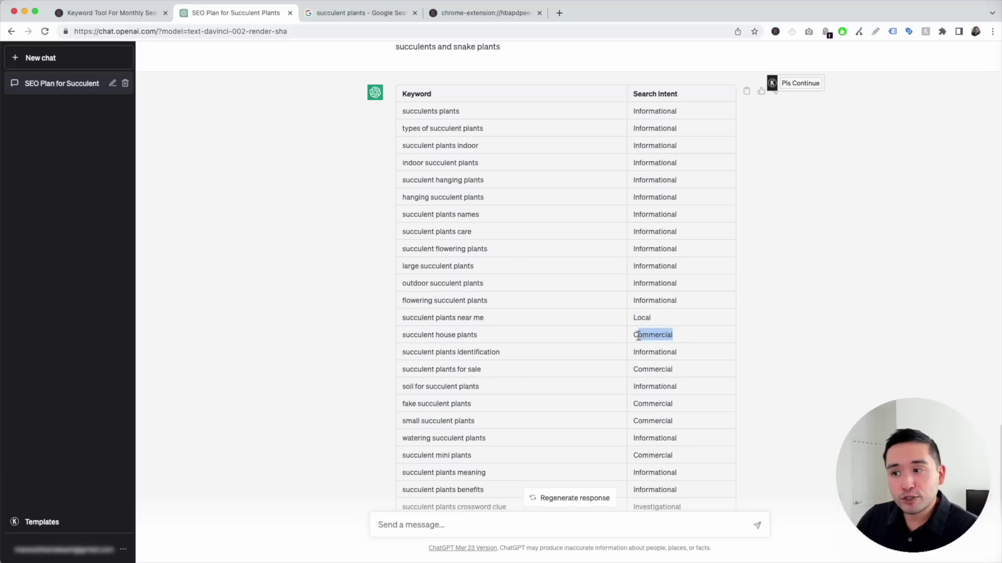
drag(406, 337, 494, 341)
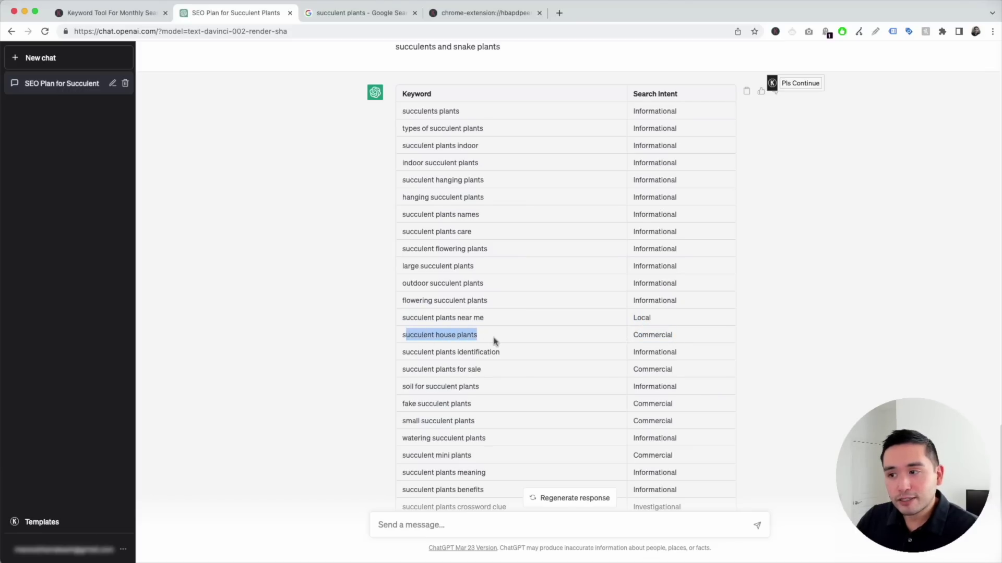
scroll(573, 345, down, 1)
Switch to the Excel workbook, examine the volume, CPC, competition and monthly trend columns, and return to the ChatGPT intent table
key(super+Tab)
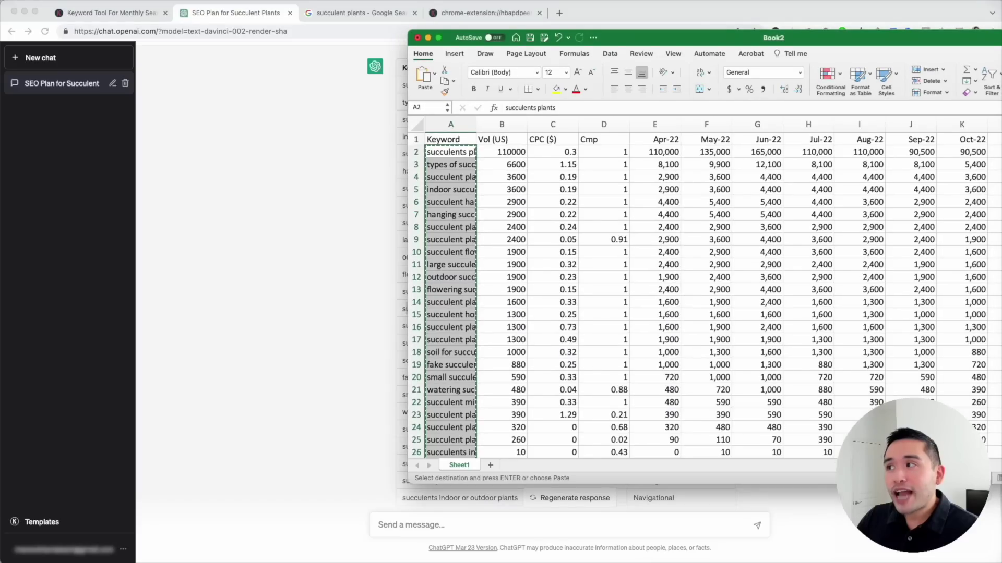
click(327, 130)
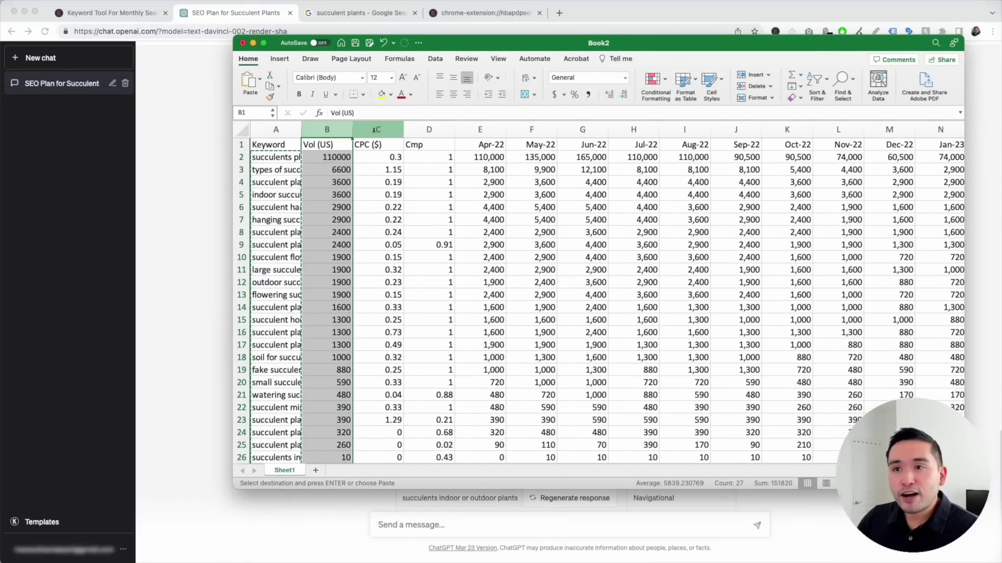
drag(379, 130, 939, 129)
double_click(713, 44)
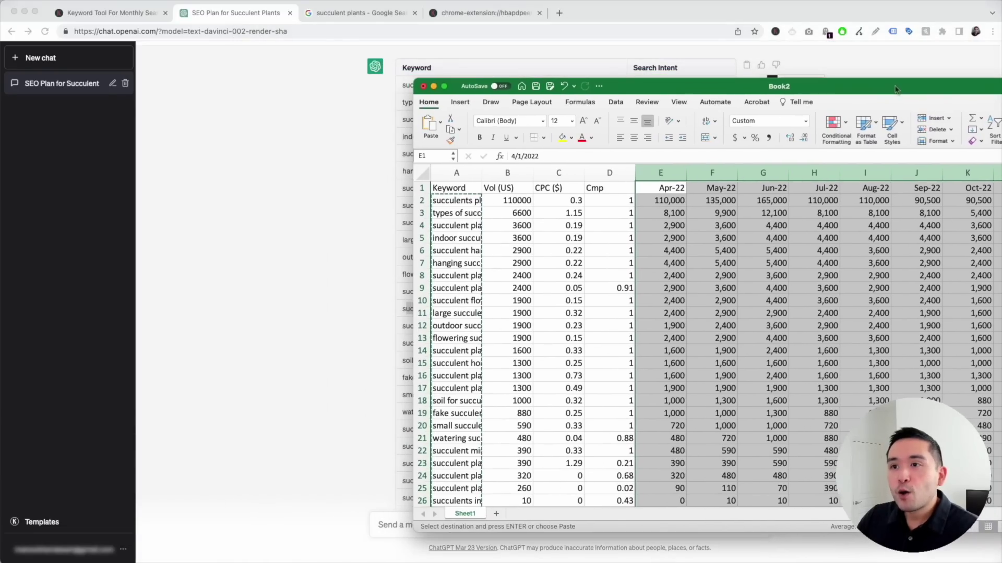
click(688, 15)
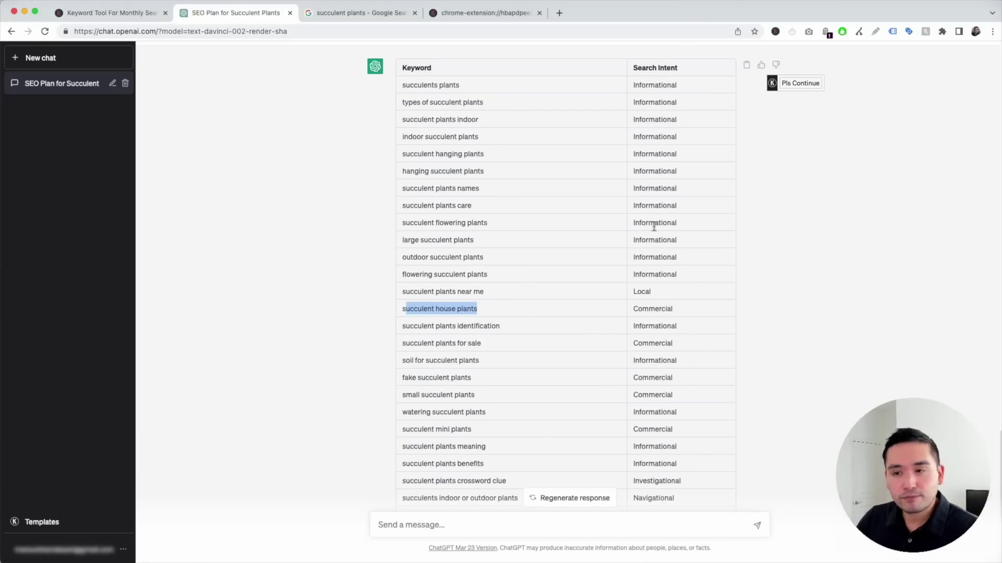
Reopen the prompt templates and load the Related Keyword Generator template
click(39, 523)
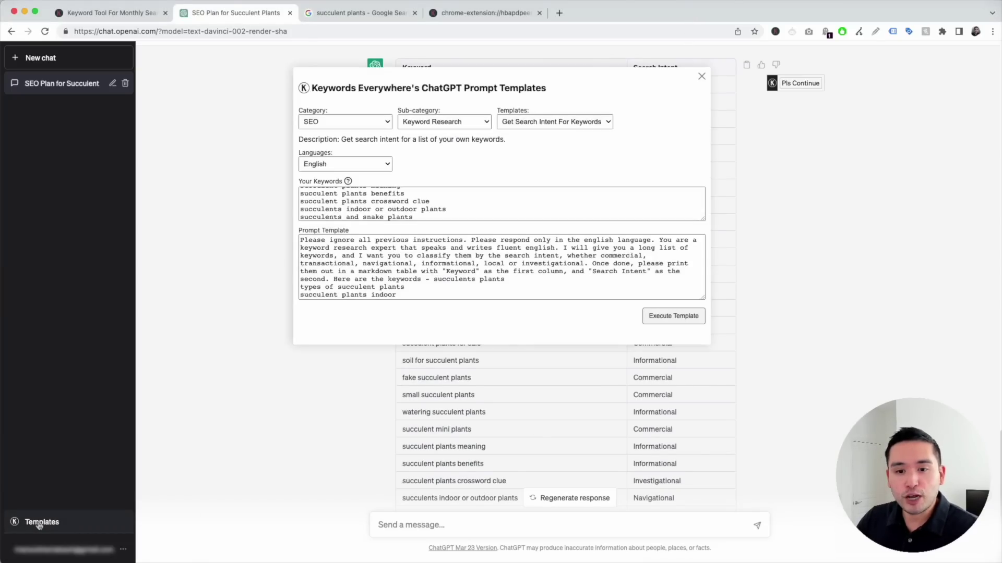
click(520, 125)
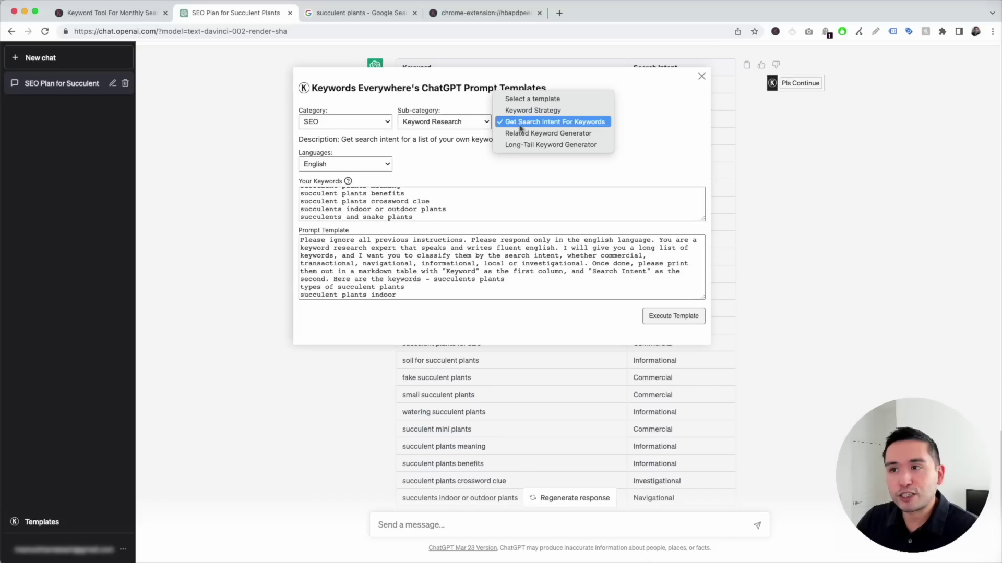
click(555, 134)
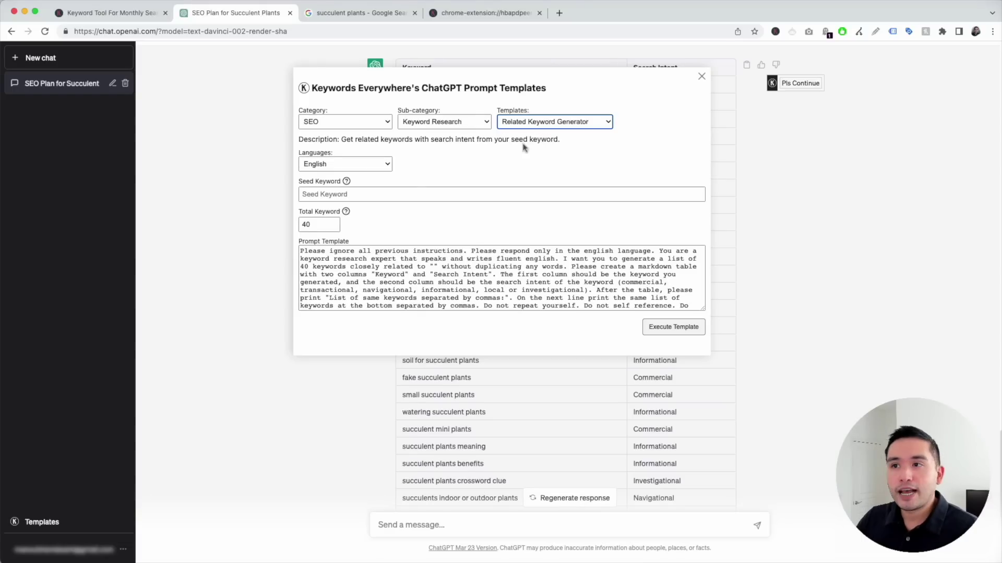
Switch to the Google results for "succulent plants" and look over the Related Keywords and People Also Search For tables
click(360, 12)
scroll(635, 219, down, 2)
scroll(635, 219, up, 15)
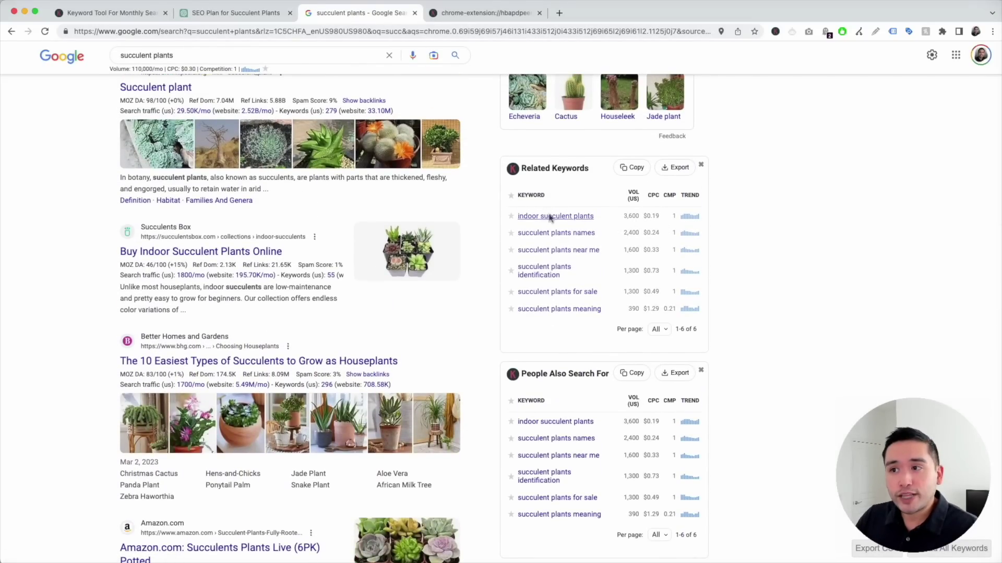
Return to the ChatGPT template and enter "succulent plants" as the seed keyword, keeping the total at 40 keywords
click(243, 15)
click(367, 194)
text(succu)
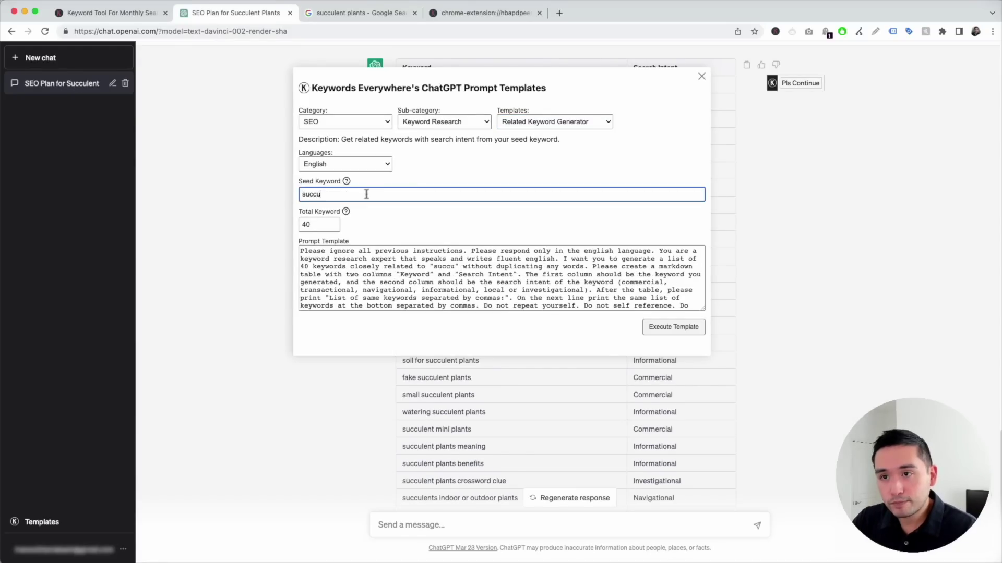
text(lent plants)
double_click(316, 225)
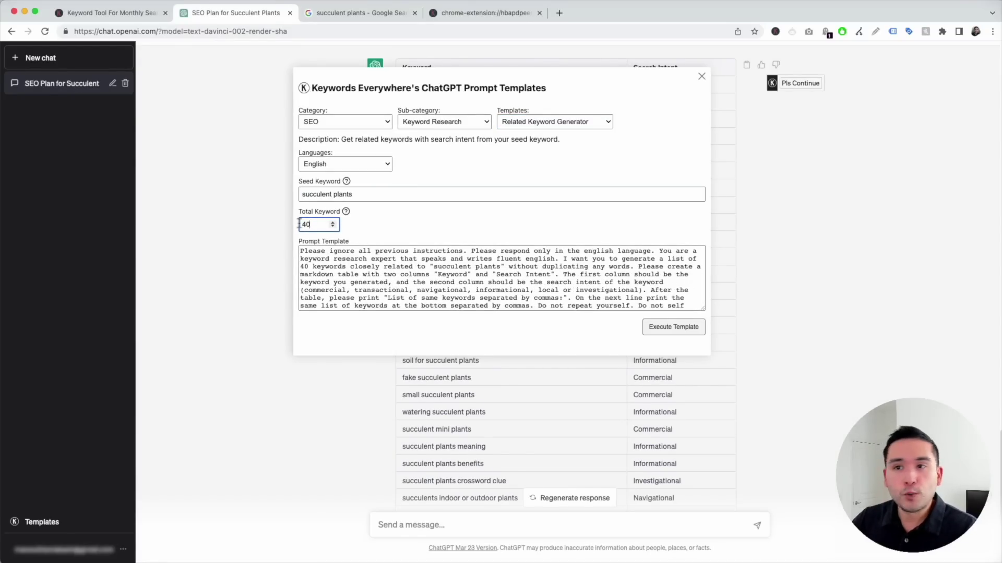
click(382, 235)
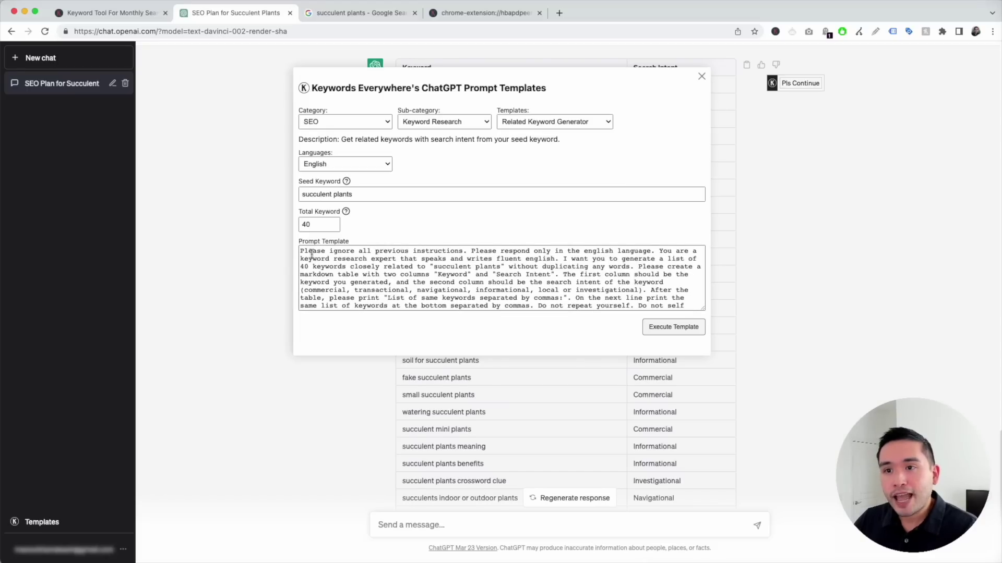
Read through the Related Keyword Generator prompt text and execute the template
drag(312, 254, 515, 310)
click(514, 301)
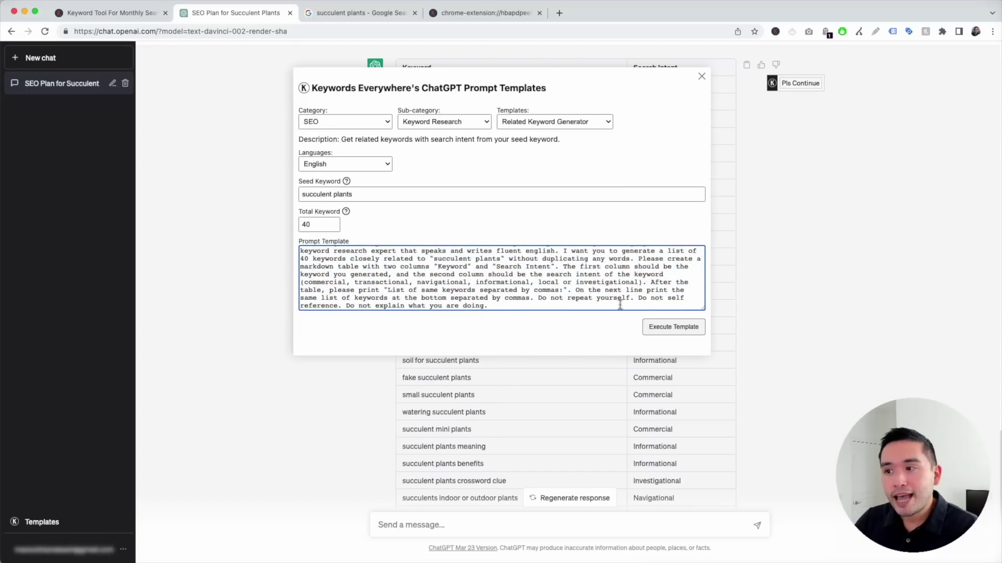
click(673, 327)
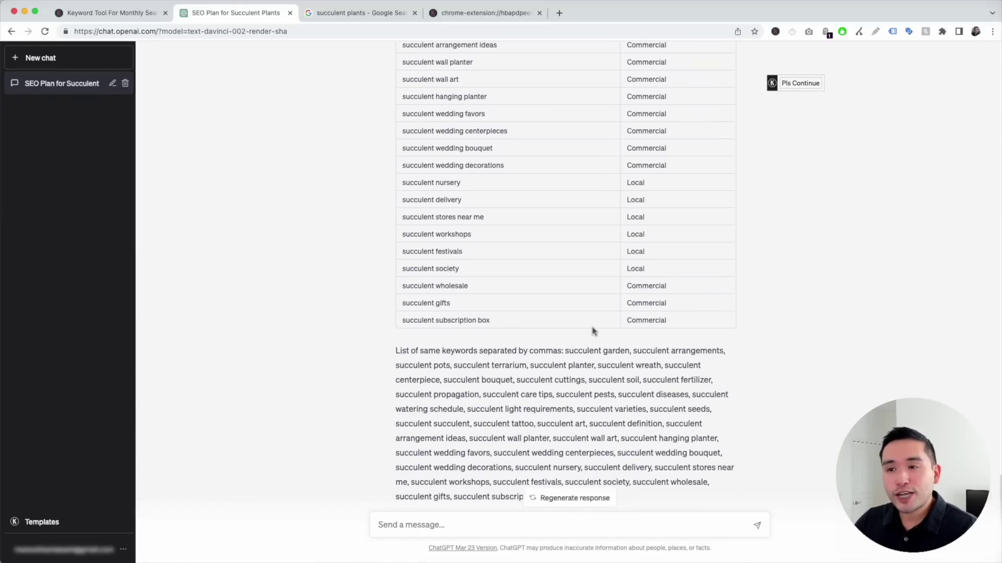
Review the generated related keywords table, comparing the commercial, informational, investigational and local search intent rows
scroll(591, 331, up, 5)
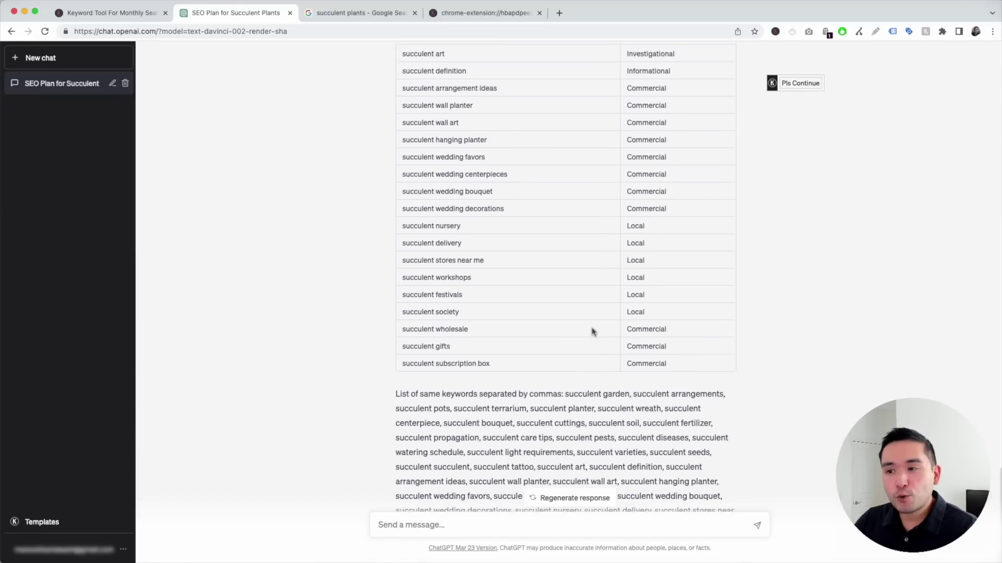
scroll(592, 334, up, 5)
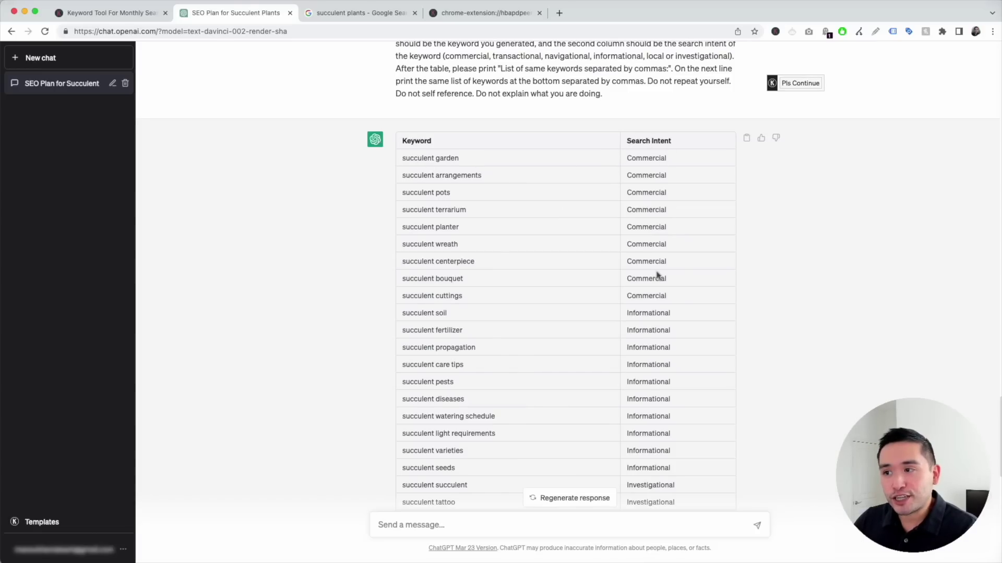
drag(673, 158, 667, 297)
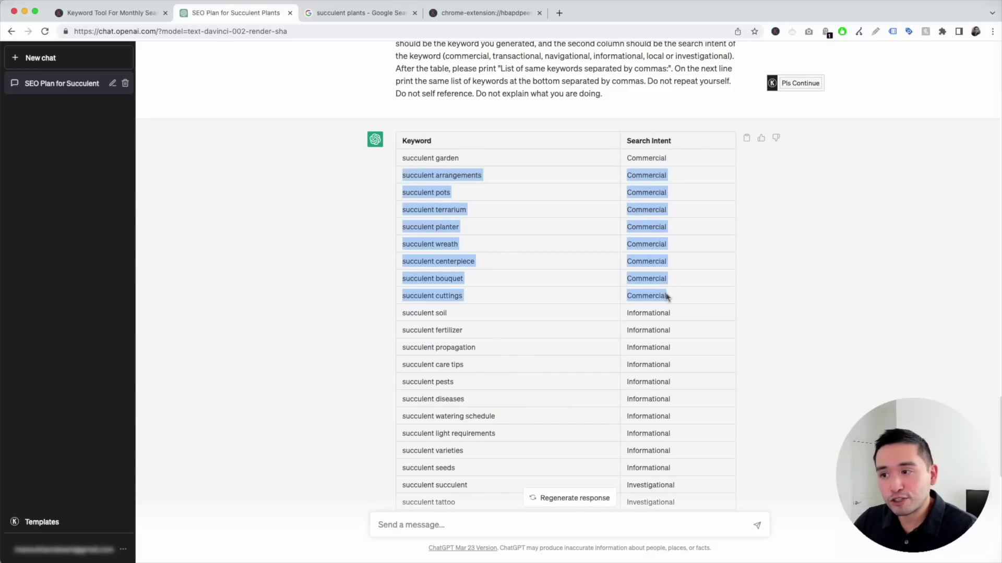
scroll(556, 288, down, 3)
drag(635, 199, 693, 350)
scroll(692, 351, down, 1)
drag(633, 340, 672, 392)
scroll(663, 365, down, 9)
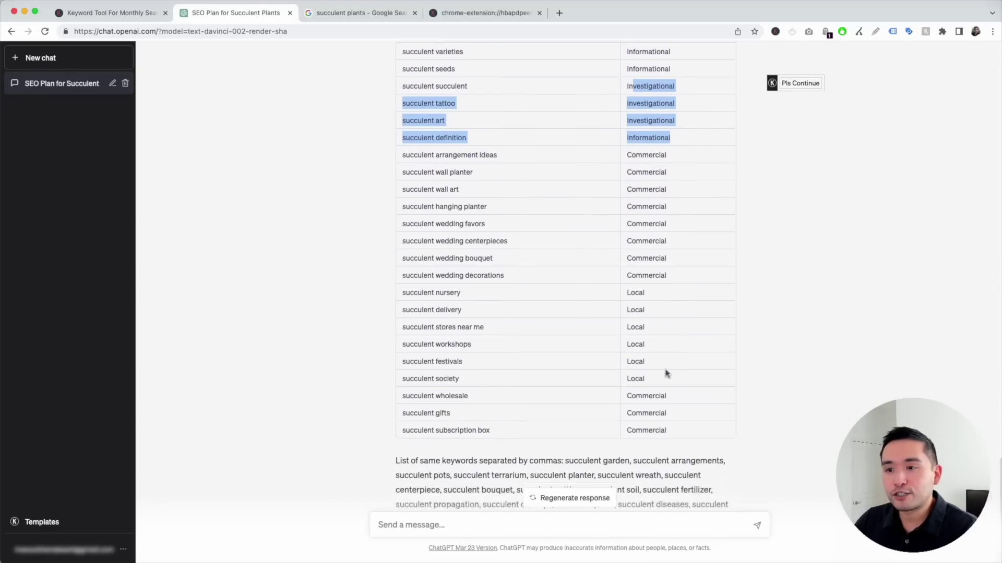
Copy the full comma-separated list of related keywords below the table, from "succulent garden" to "succulent subscription box"
scroll(649, 377, down, 2)
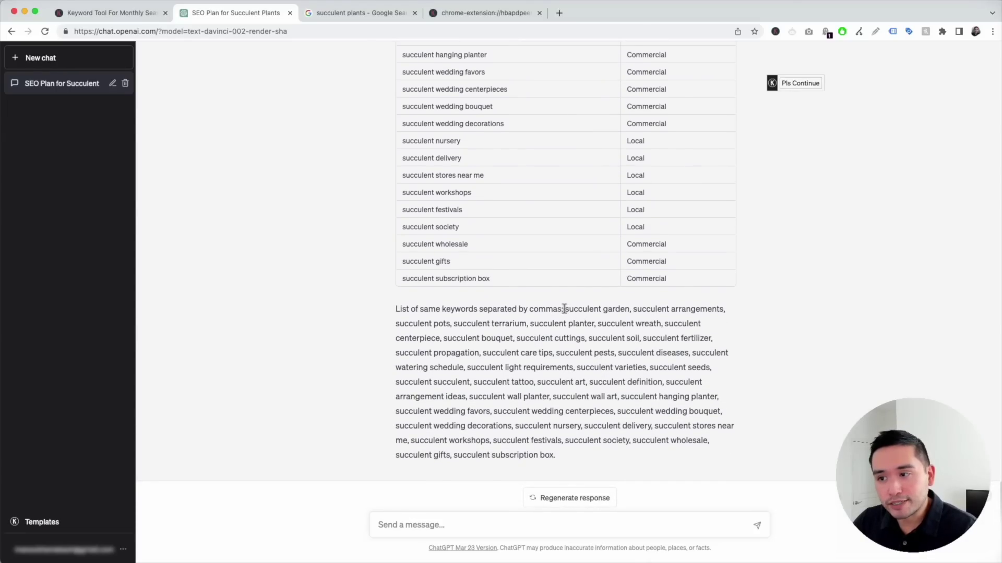
drag(566, 309, 560, 459)
key(super+c)
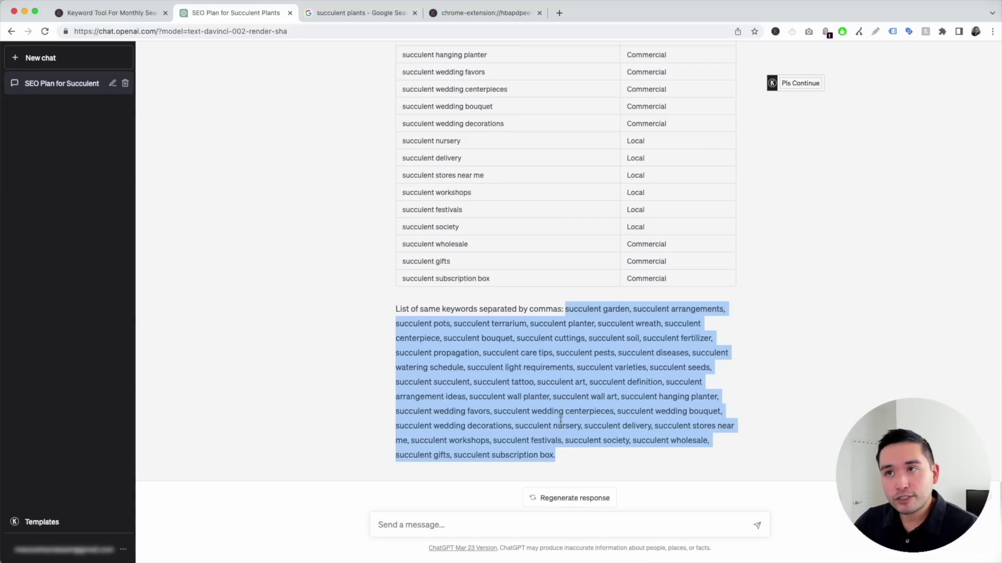
Load the copied succulent keyword list into Keywords Everywhere's Bulk Keywords Data tool and get its metrics
click(775, 32)
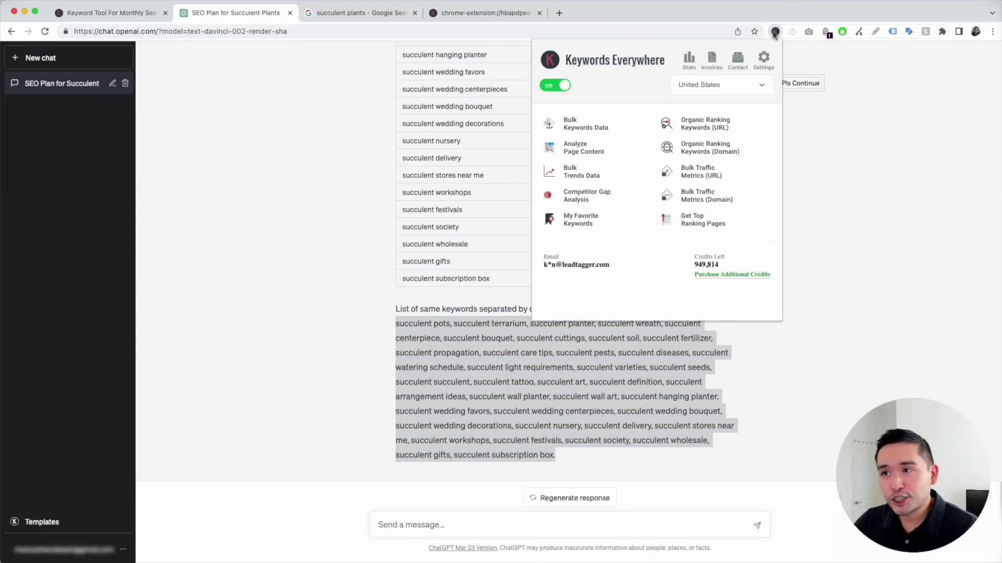
click(598, 124)
click(490, 216)
key(super+v)
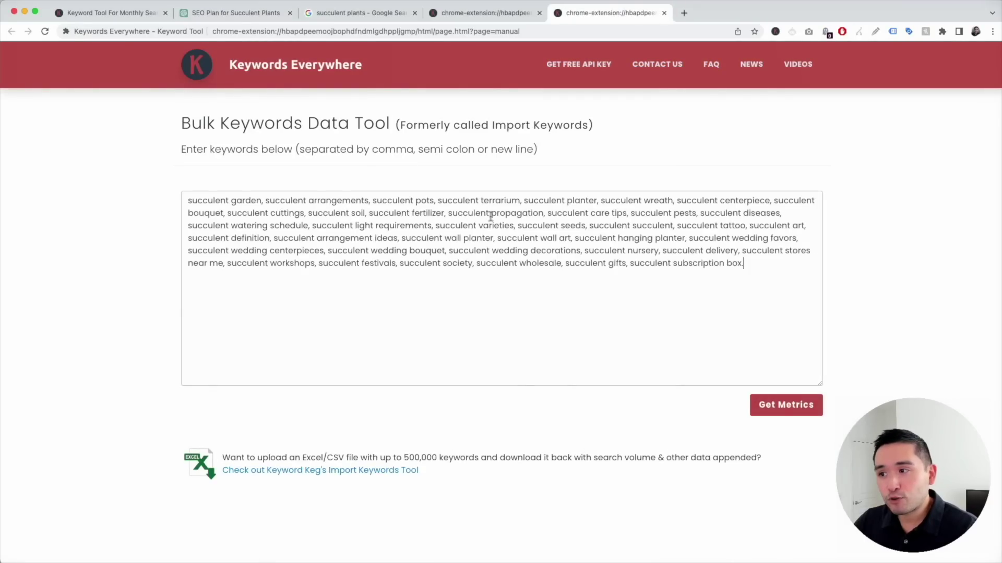
click(788, 405)
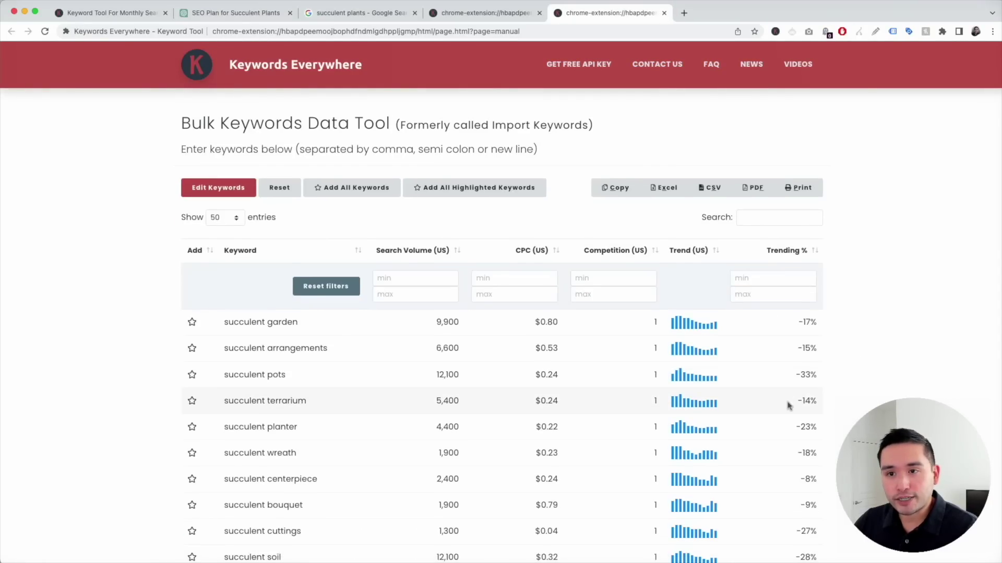
Review search volume, CPC, competition and trend for the related keywords, comparing them with the ChatGPT list
scroll(396, 365, down, 3)
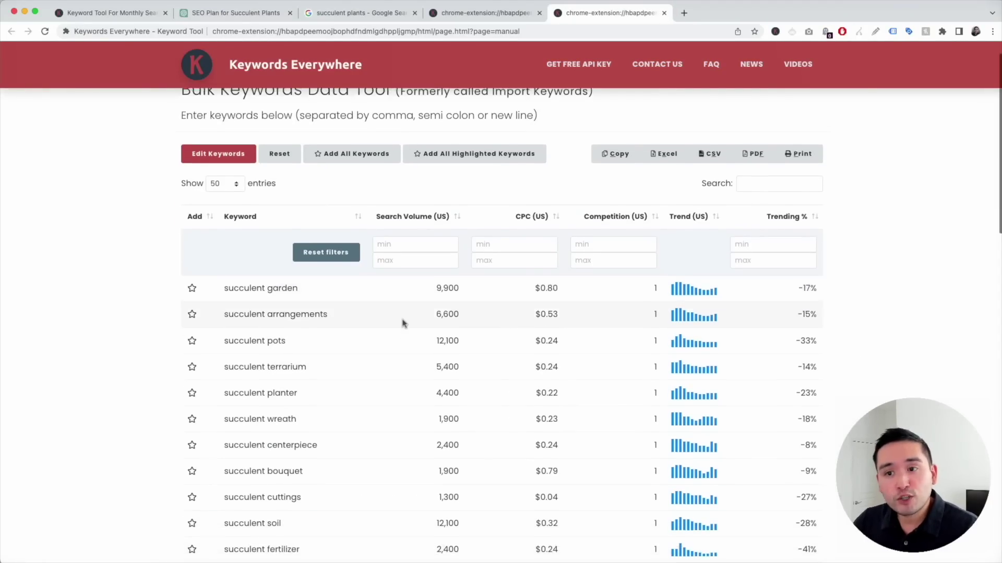
scroll(372, 395, down, 1)
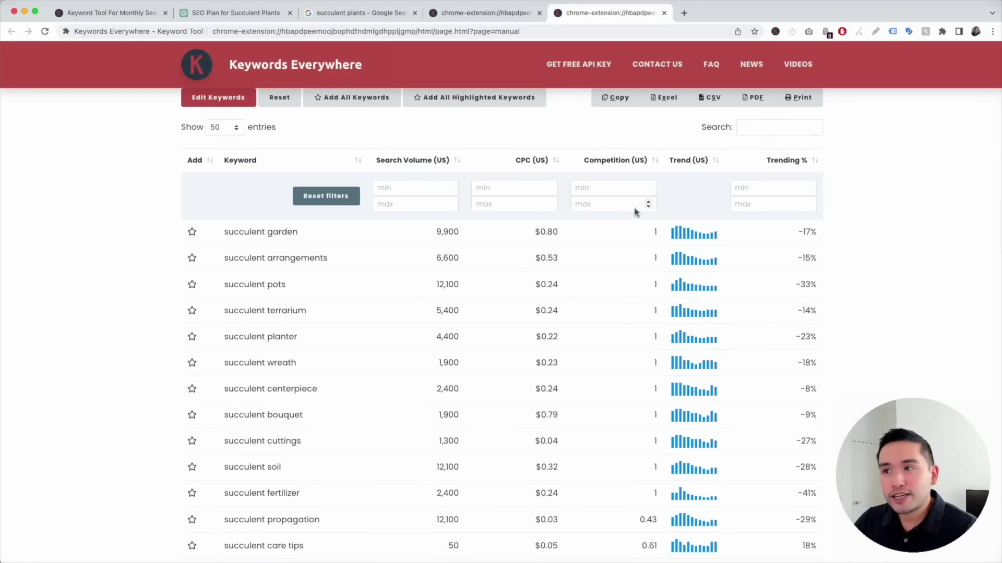
scroll(854, 277, down, 5)
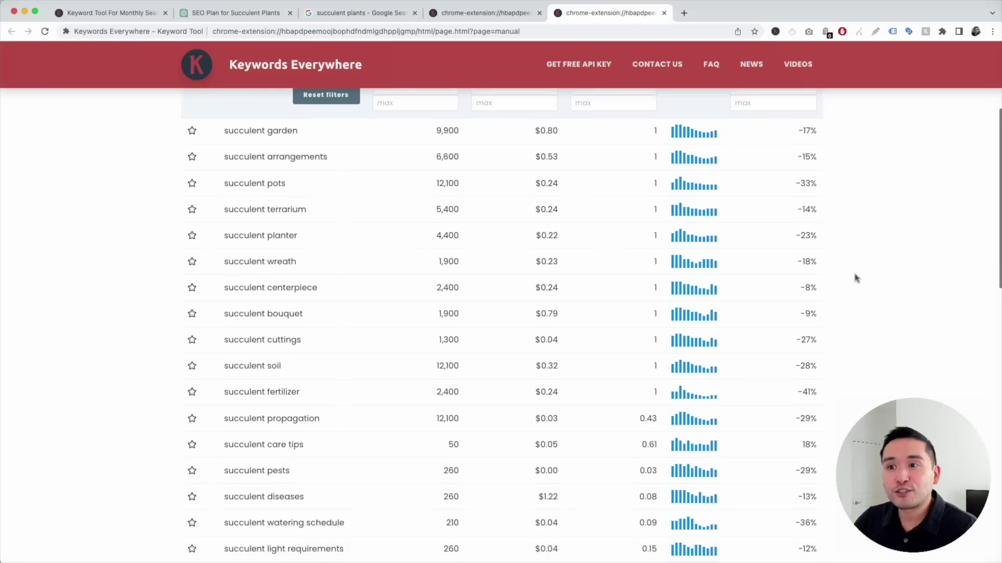
scroll(855, 279, up, 6)
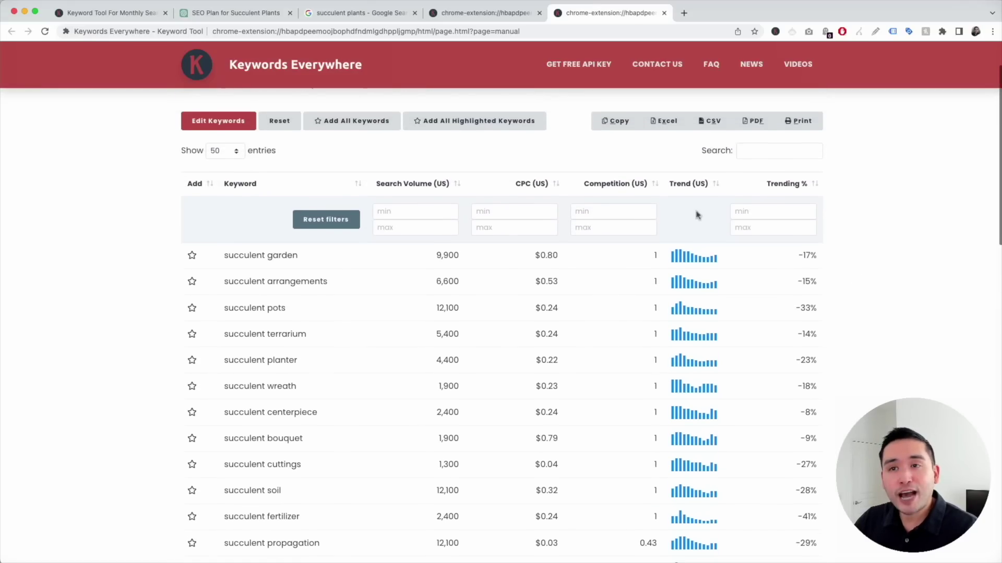
click(261, 15)
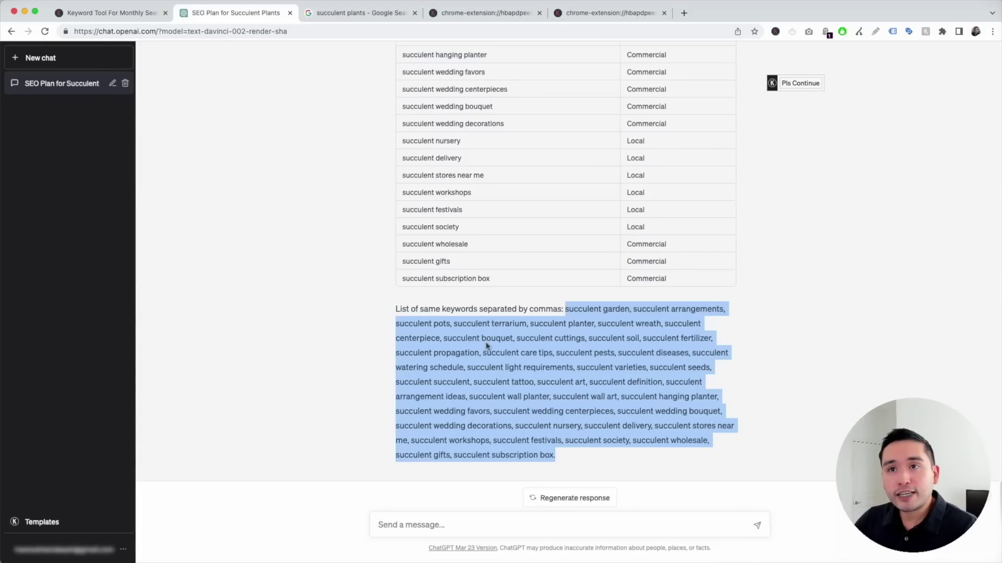
click(569, 13)
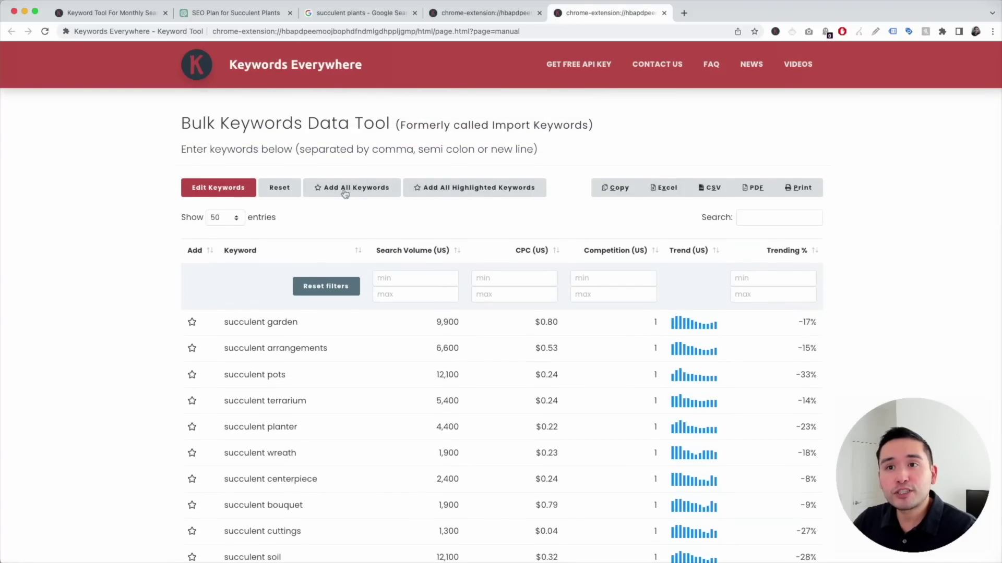
scroll(513, 321, down, 3)
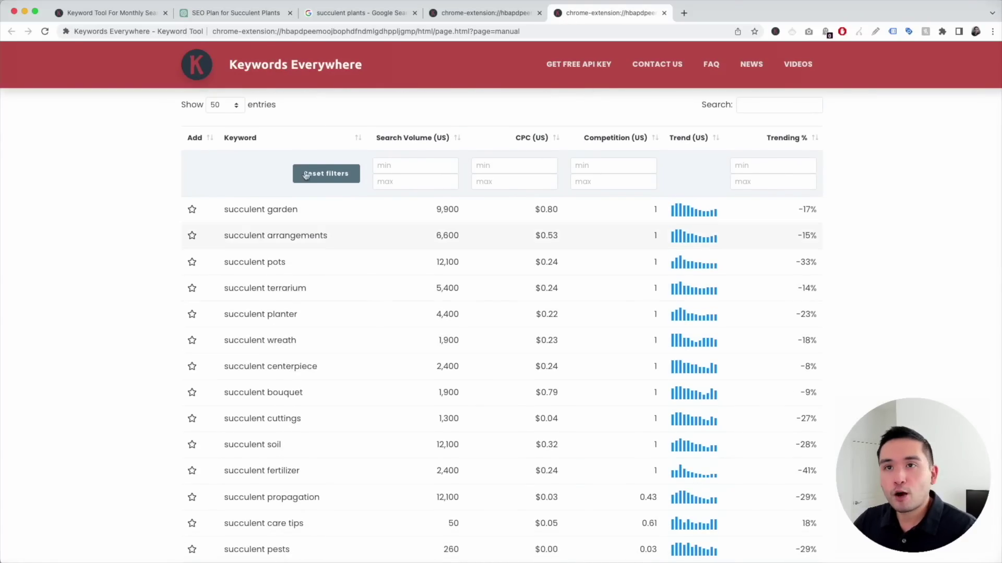
Return to ChatGPT and choose the Long-Tail Keyword Generator prompt template under SEO Keyword Research
click(256, 16)
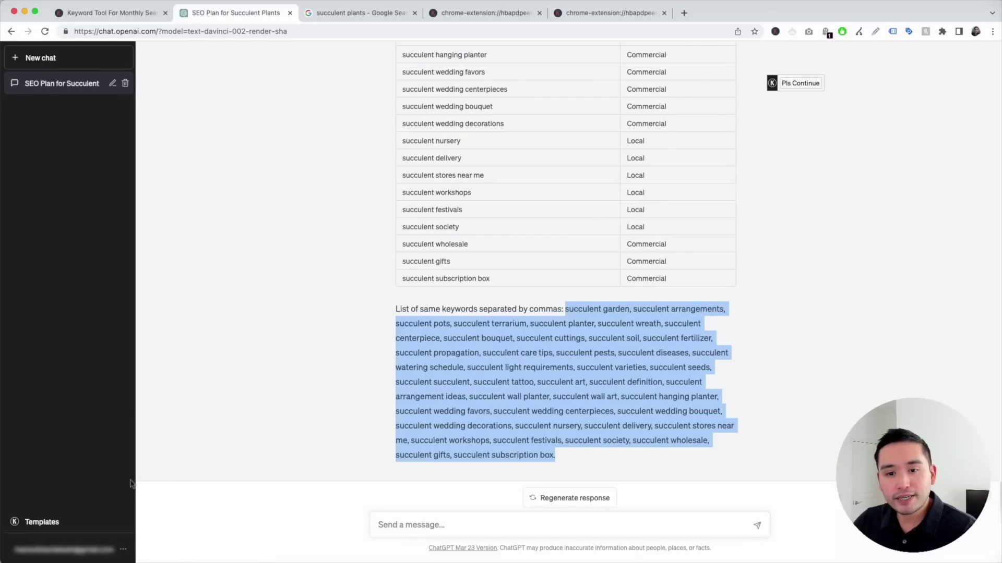
click(45, 522)
click(532, 122)
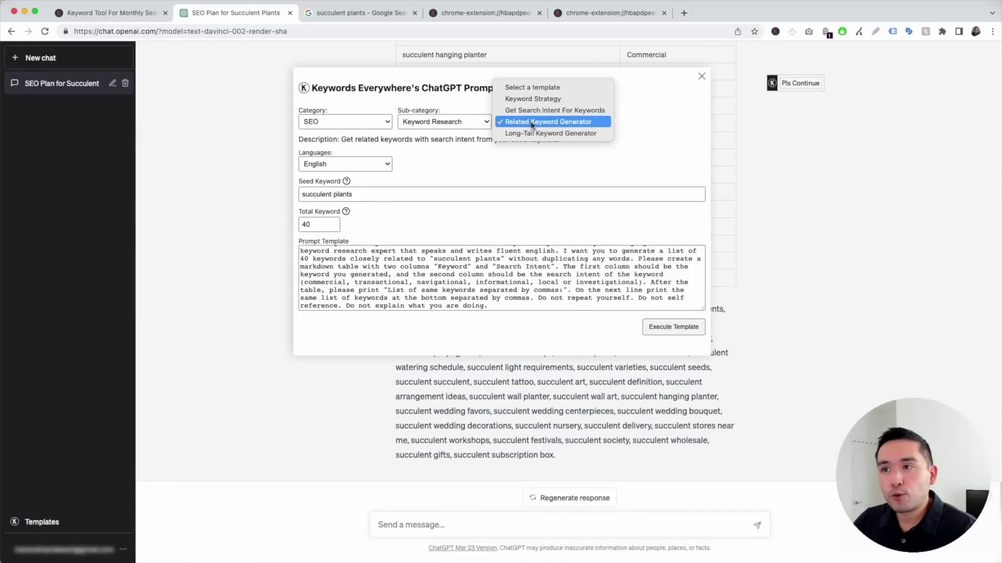
click(563, 133)
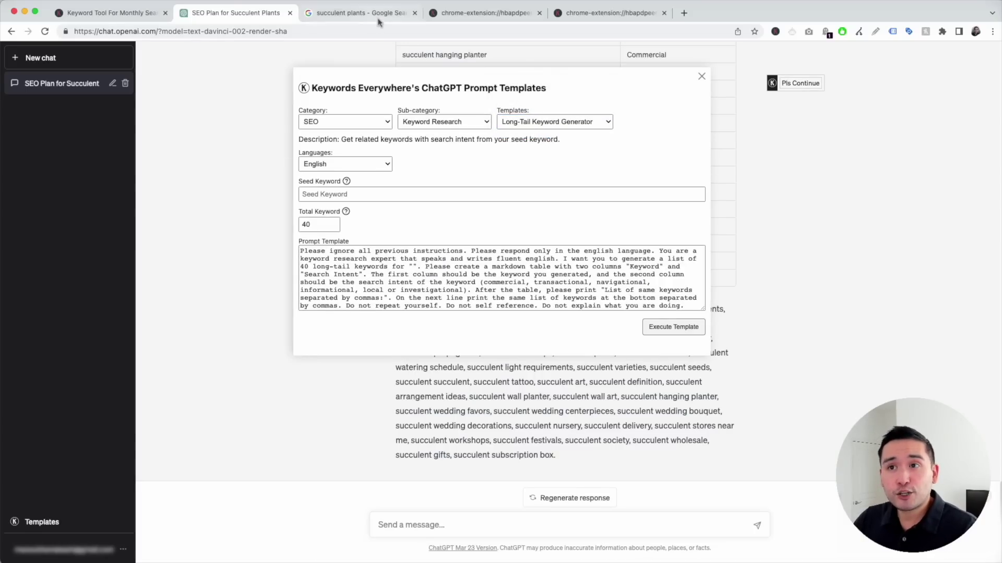
Examine the Long-Tail Keywords list beside the Google results and the autocomplete keyword table for "succulent plants"
click(377, 19)
scroll(624, 174, down, 8)
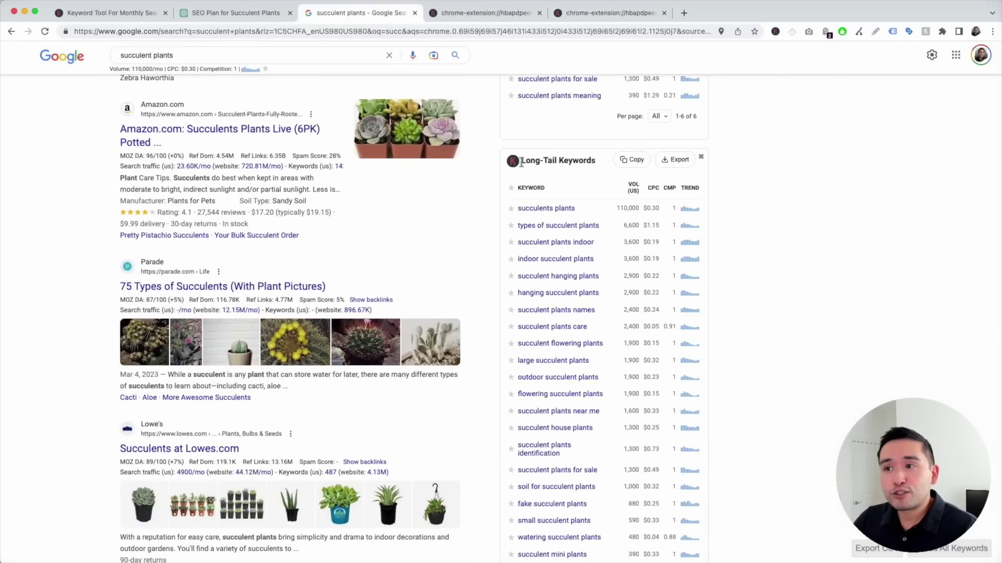
scroll(597, 166, down, 5)
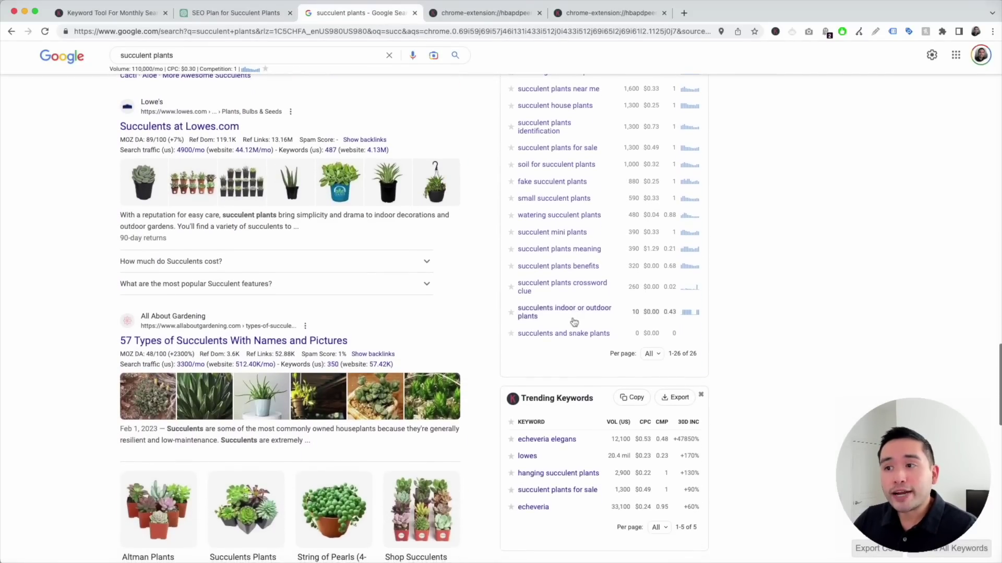
scroll(573, 296, up, 3)
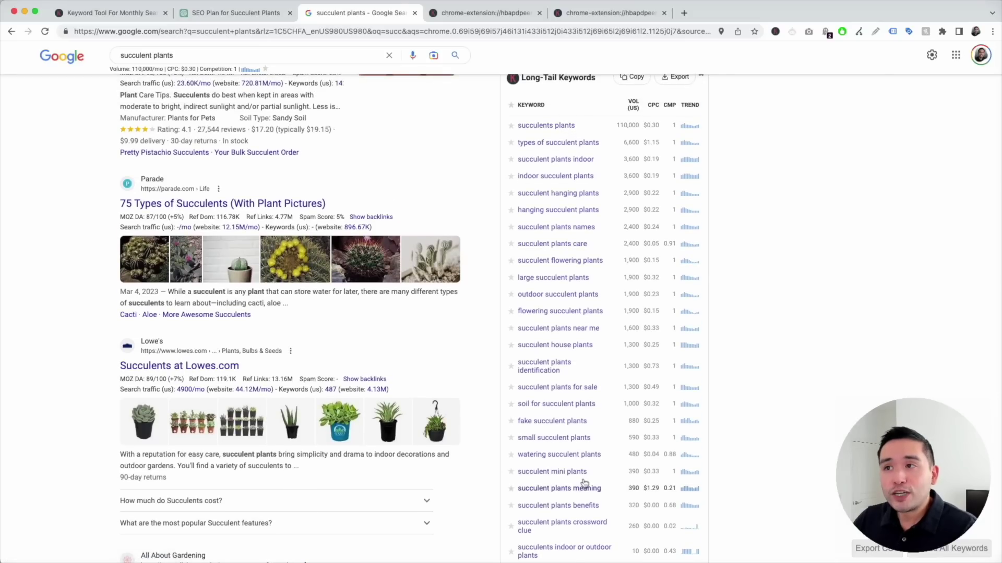
click(494, 13)
scroll(362, 250, down, 6)
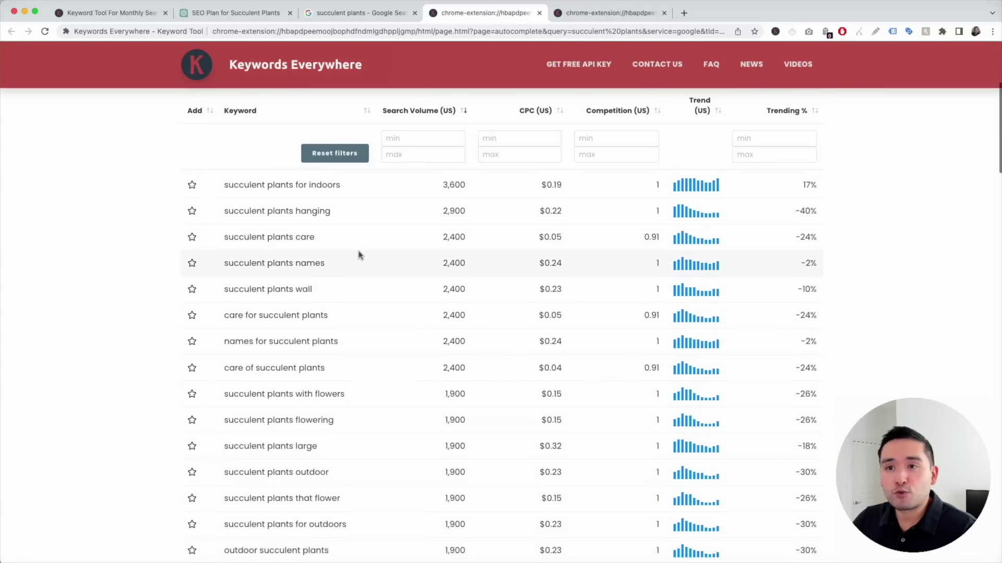
scroll(373, 282, up, 6)
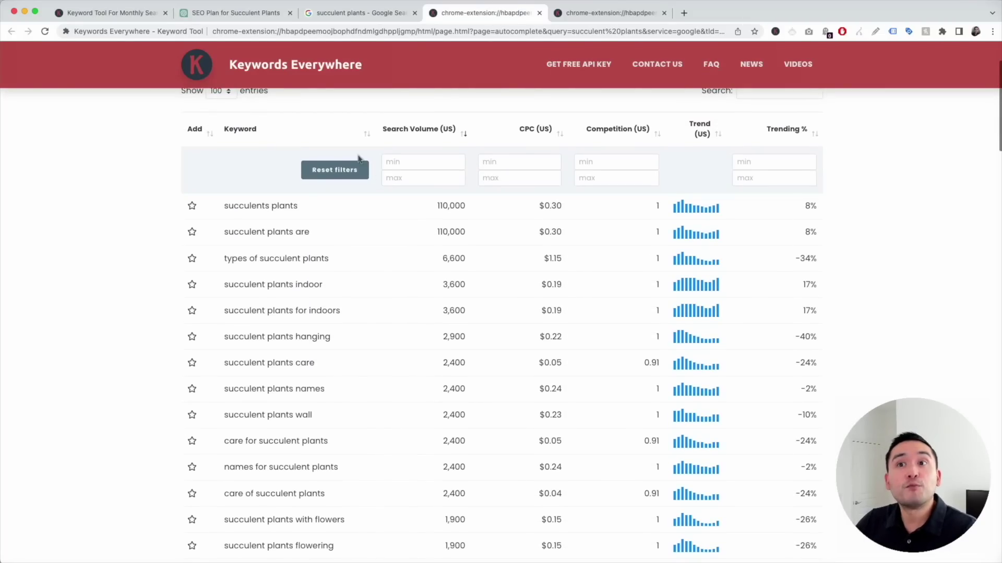
Back in the ChatGPT template, enter "succulent plants" as the seed keyword, check the prompt text and execute the template for 40 keywords
click(272, 17)
click(360, 193)
text(succulent plants)
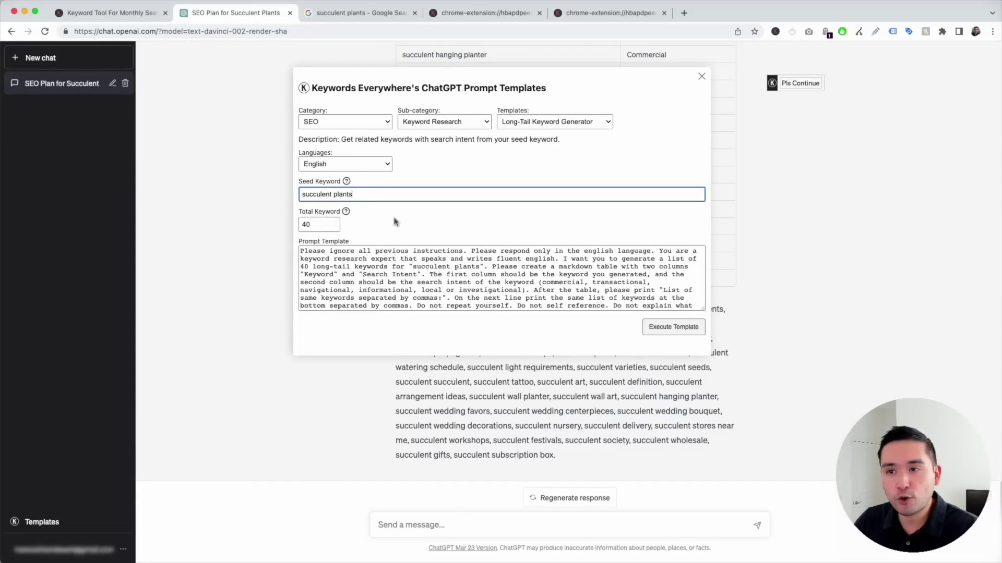
drag(303, 253, 551, 310)
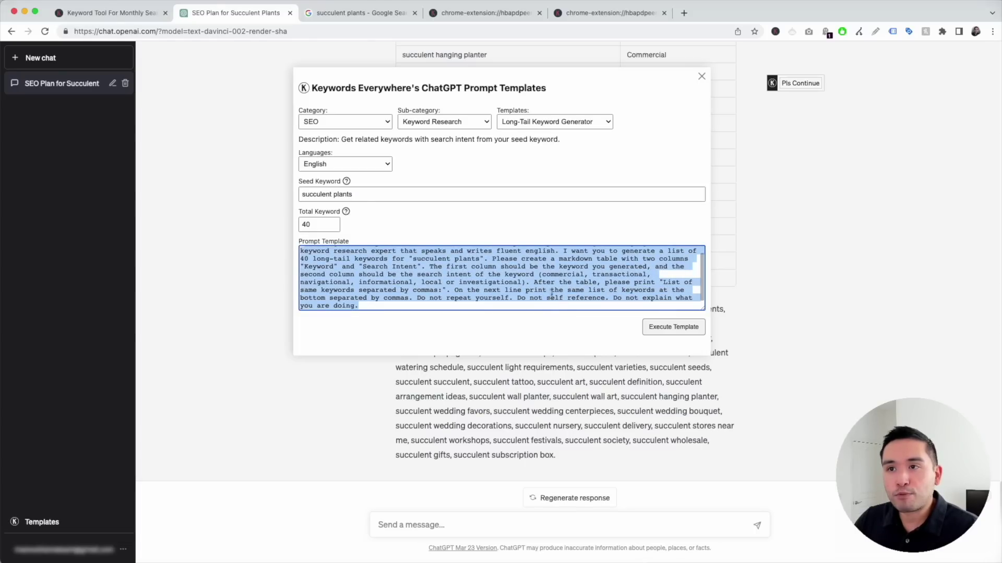
click(554, 287)
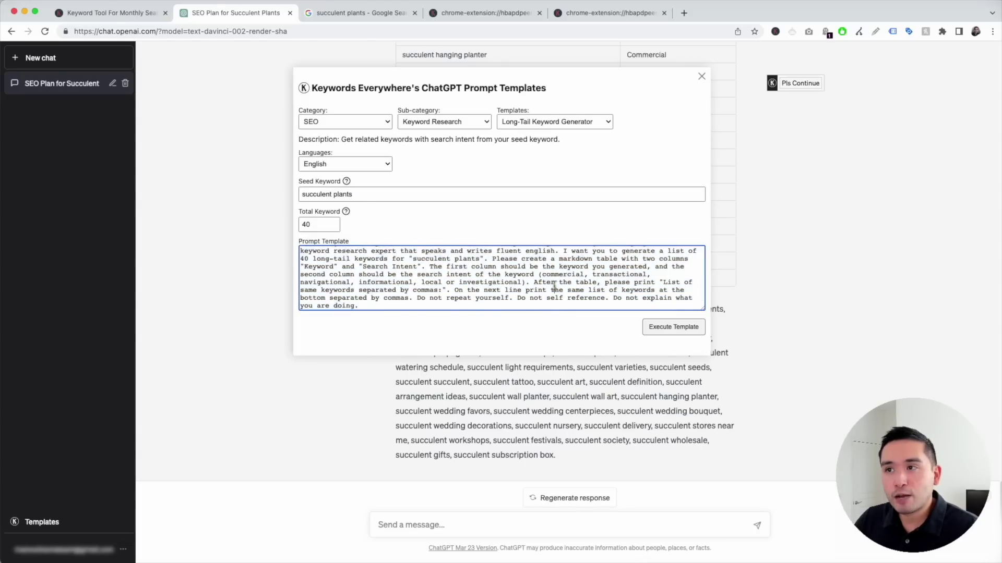
click(681, 333)
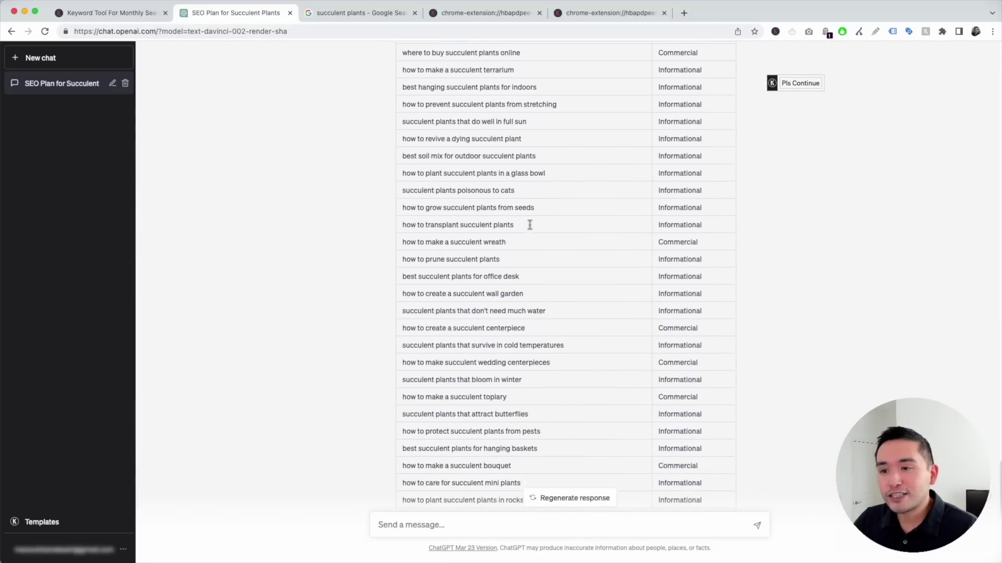
Review the generated long-tail keywords table, comparing informational and commercial rows such as "where to buy succulent plants online"
scroll(528, 306, down, 2)
scroll(529, 301, up, 10)
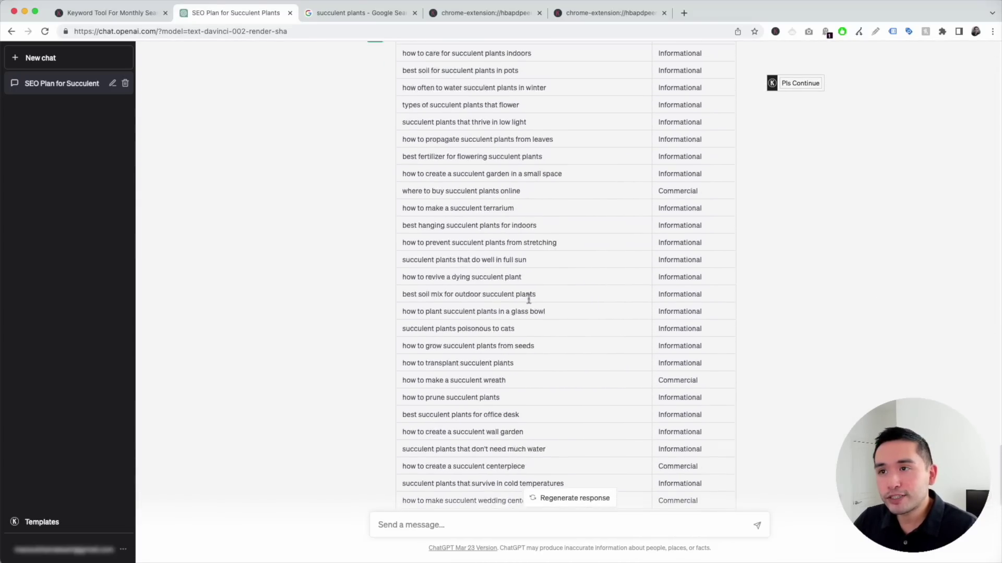
scroll(528, 302, up, 1)
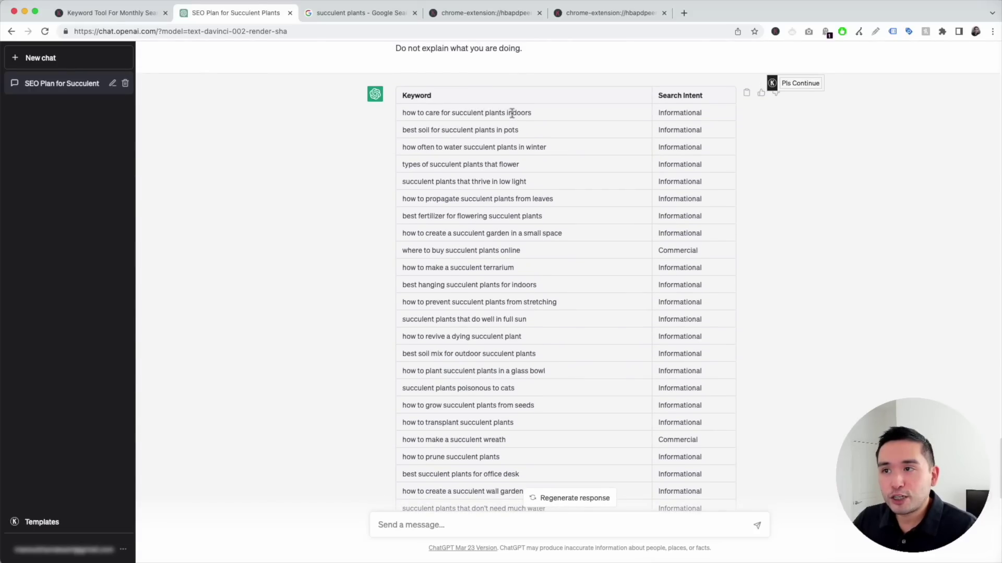
drag(664, 98, 398, 257)
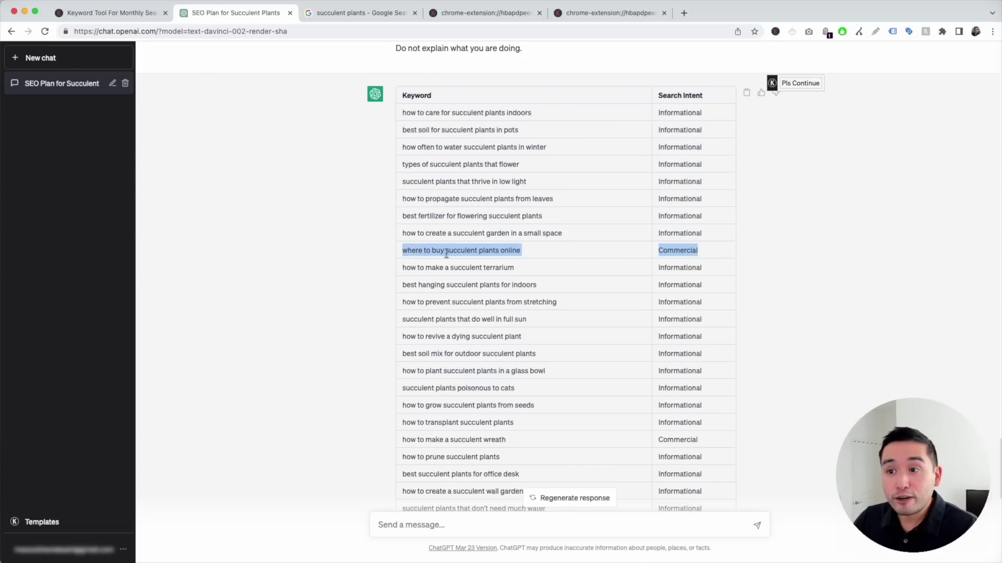
scroll(523, 256, down, 1)
drag(660, 253, 703, 406)
scroll(699, 397, down, 4)
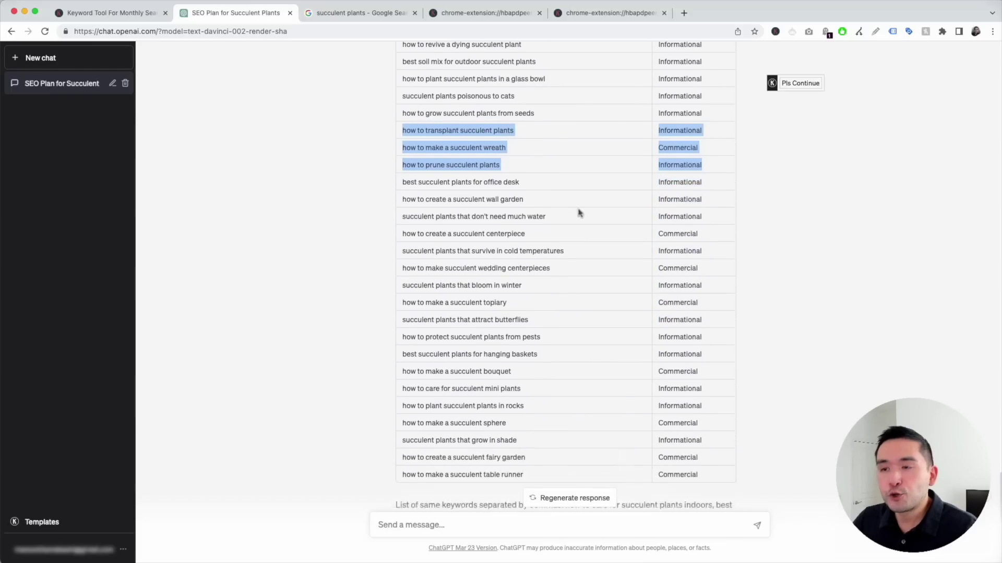
scroll(579, 213, down, 2)
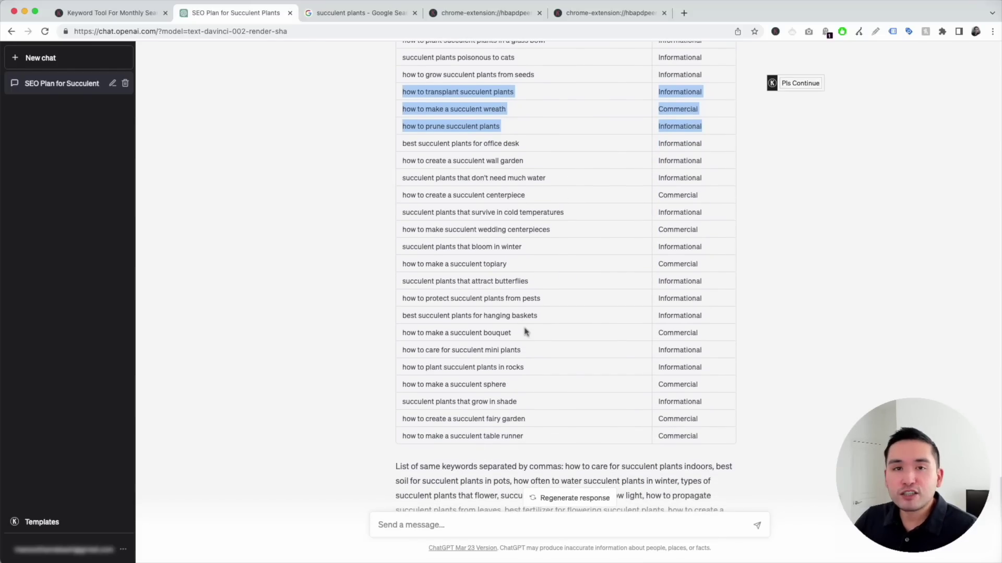
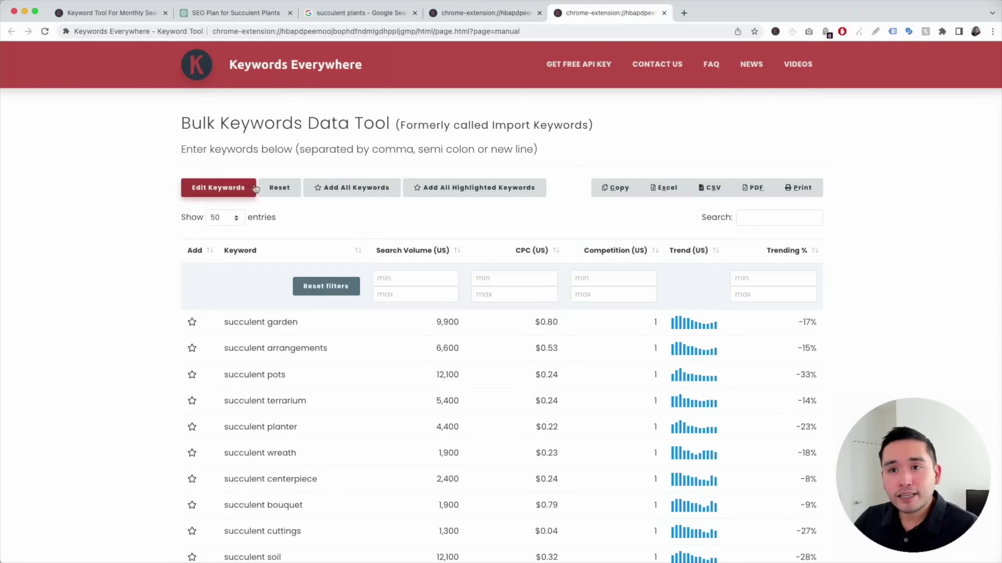
Replace the bulk tool's keywords with the long-tail list starting at "how to care for succulent plants indoors" and get the metrics
click(219, 189)
drag(760, 267, 180, 197)
key(BackSpace)
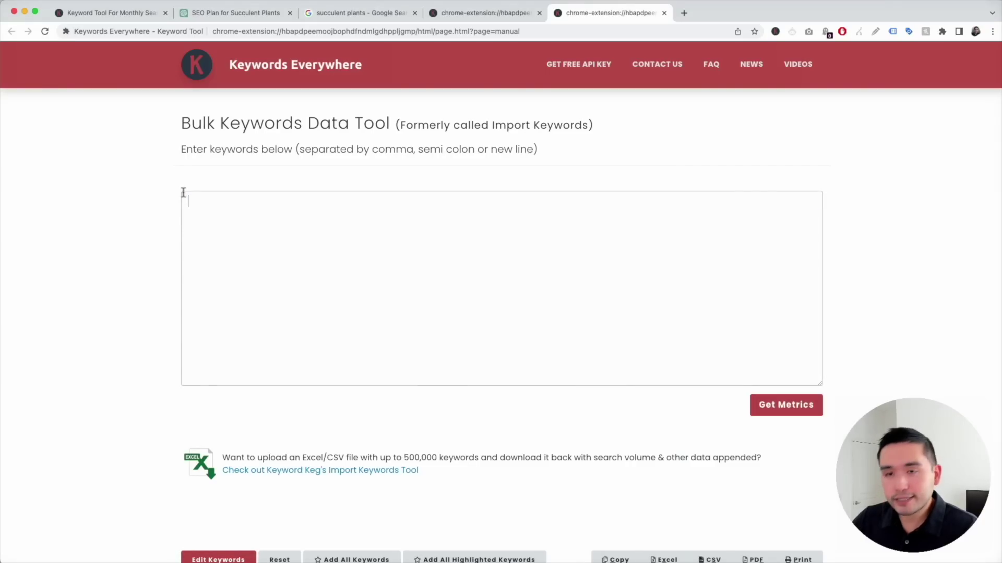
text(how to care for succulent plants indoors, best soil for succulent plants in pots, how often to water succulent plants in winter, types of succulent plants that flower, succulent plants that thrive in low light, how to propagate succulent plants from leaves, best fertilizer for flowering succulent plants, how to create a succulent garden in a small space, where to buy succulent plants online, how to make a succulent terrarium, best hanging succulent plants for indoors, how to prevent succulent plants from stretching, succulent plants that do well in full sun, how to revive a dying succulent plant, best soil mix for outdoor succulent plants, how to plant succulent plants in a glass bowl, succulent plants poisonous to cats, how to grow succulent plants from seeds, how to transplant succulent plants, how to make a succulent wreath, how to prune succulent plants, best succulent plants for office desk, how to create a succulent wall garden, succulent plants that don't need much water, how to create a succulent centerpiece, succulent plants that survive in cold temperatures, how to make succulent wedding centerpieces, succulent plants that bloom in winter, how to make a succulent topiary, succulent plants)
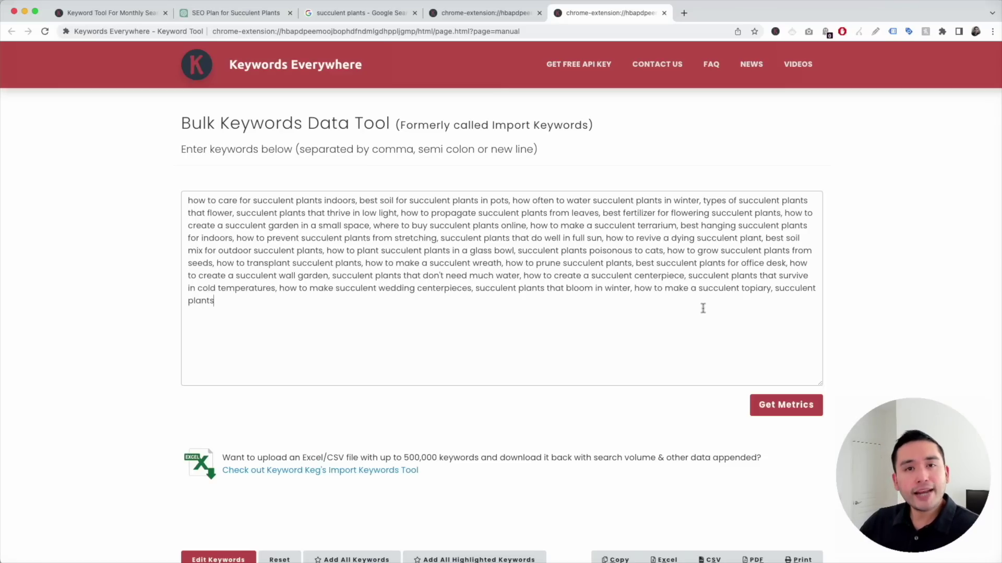
click(764, 403)
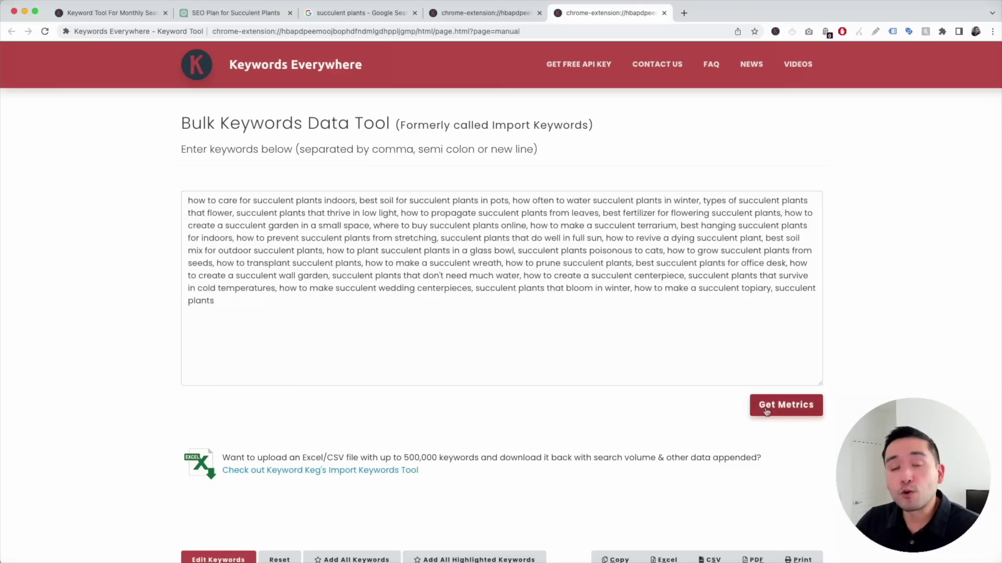
Examine the search volumes of the long-tail keywords, including "how to make a succulent terrarium"
scroll(248, 269, down, 10)
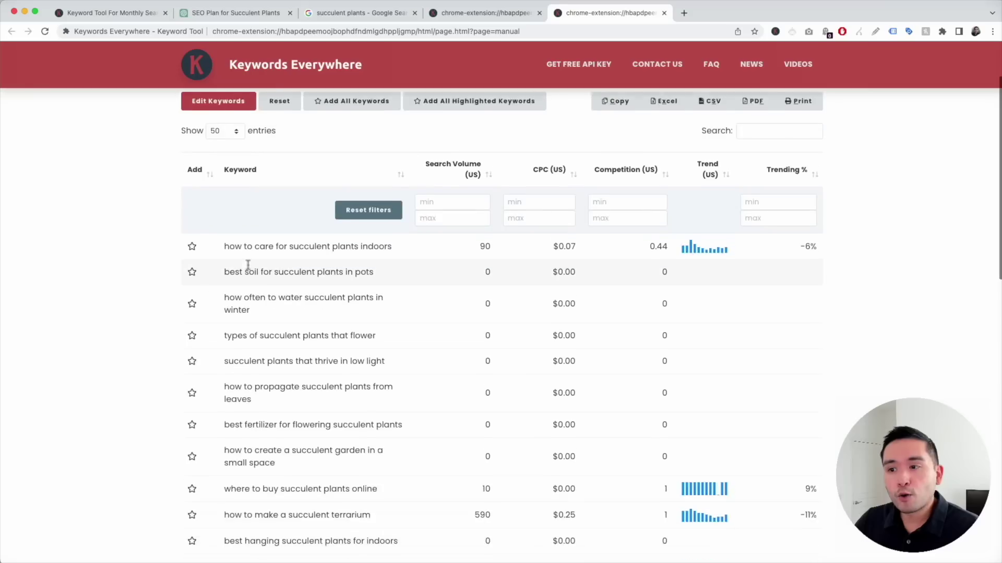
scroll(256, 273, up, 10)
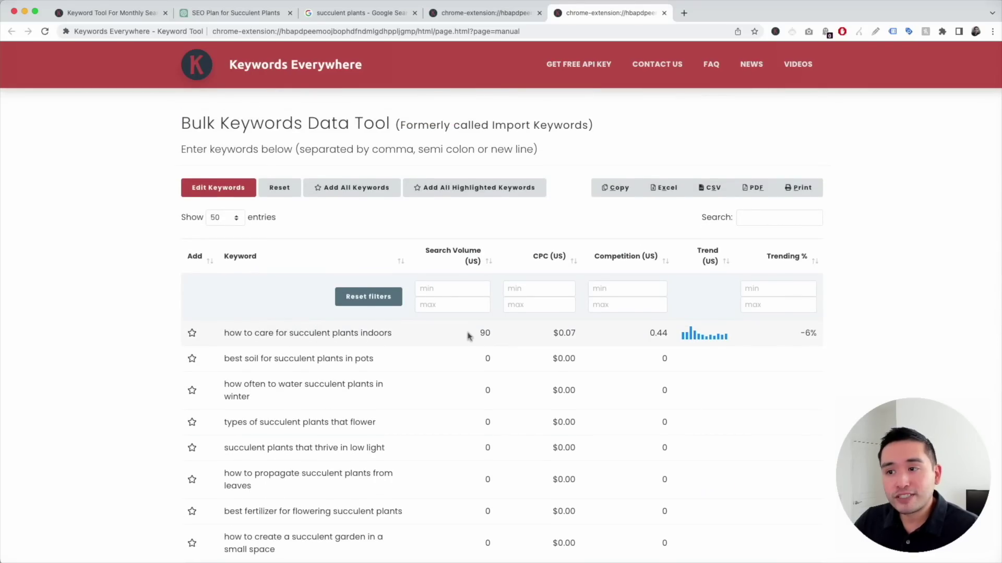
scroll(467, 334, down, 5)
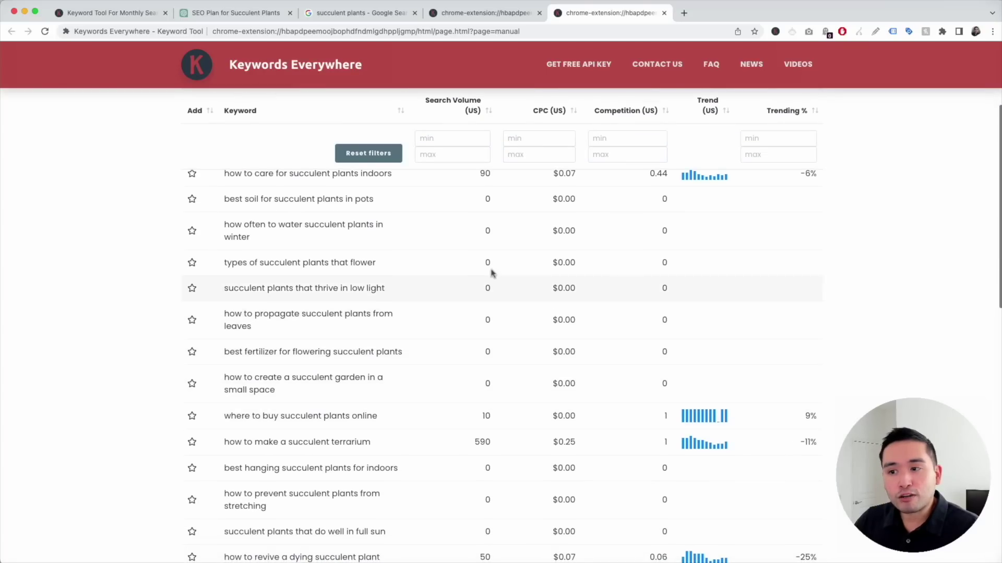
scroll(391, 285, down, 2)
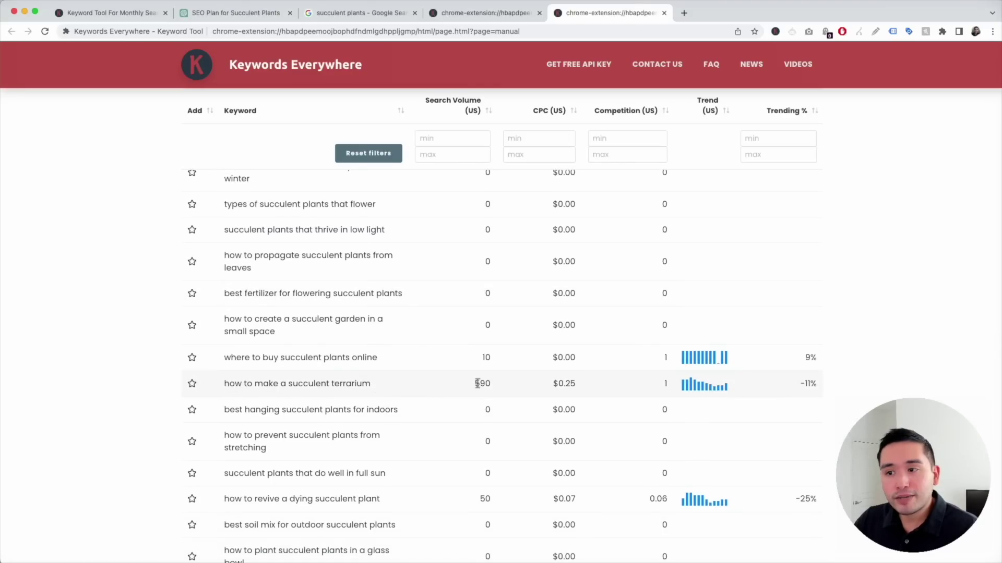
Check the volume for "how to make a succulent terrarium" and the rows below it, referring back to the ChatGPT long-tail table
drag(475, 383, 487, 384)
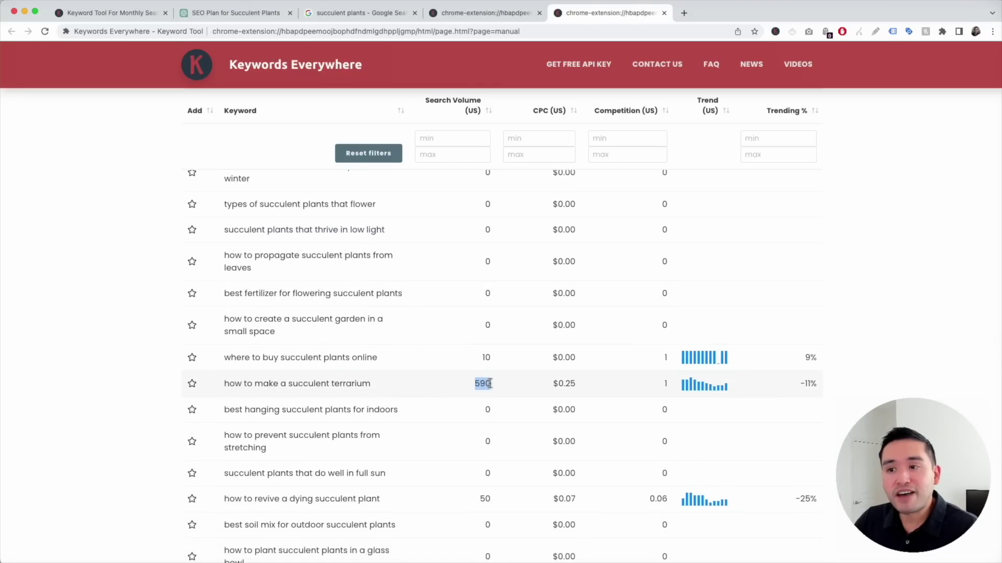
scroll(488, 383, down, 12)
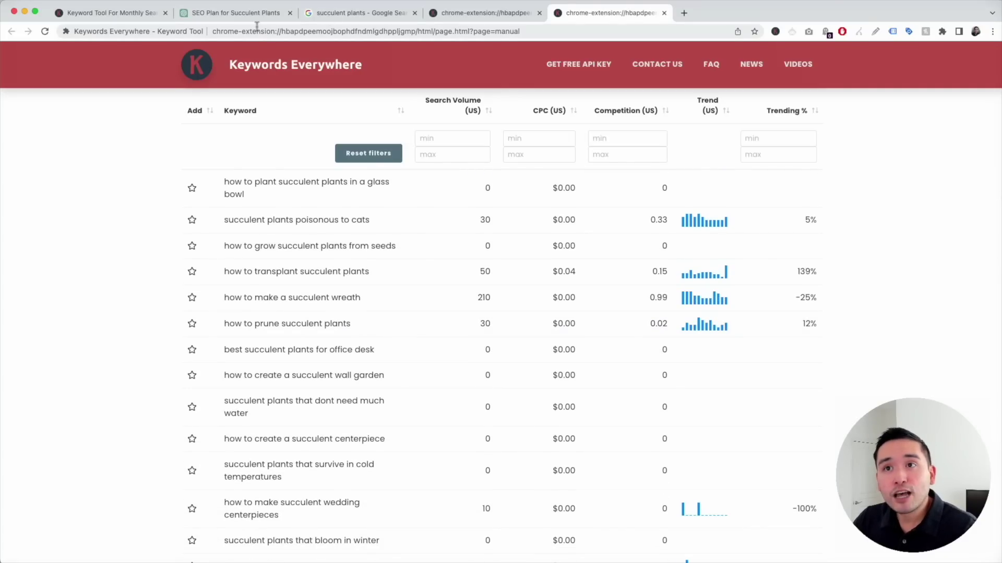
click(236, 13)
scroll(454, 273, up, 3)
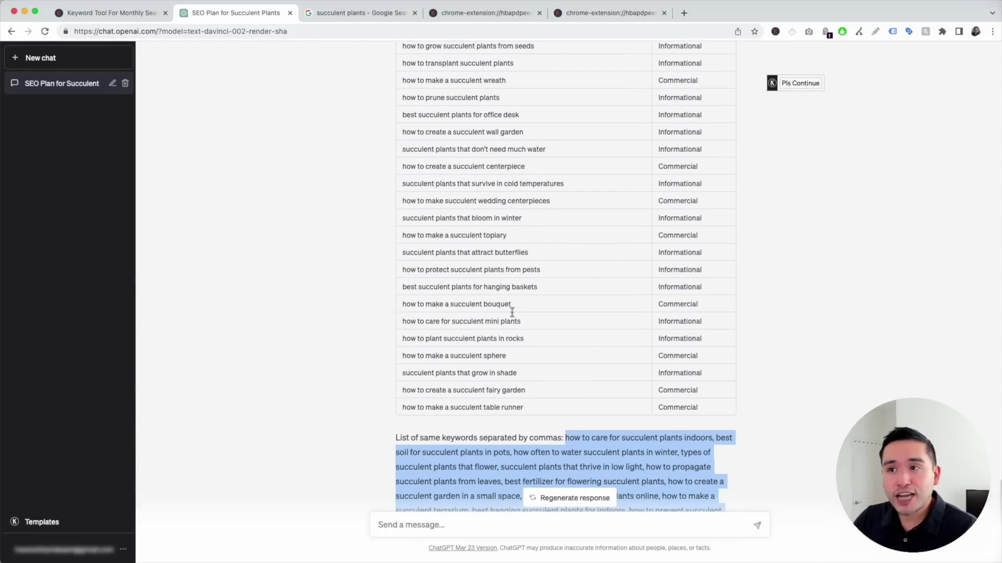
click(571, 20)
scroll(430, 255, up, 10)
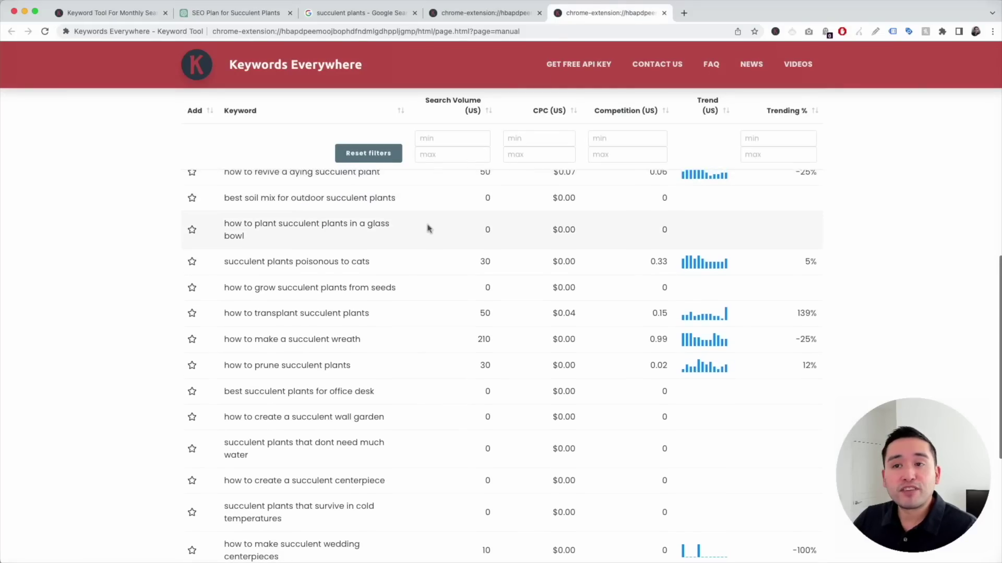
scroll(431, 285, up, 3)
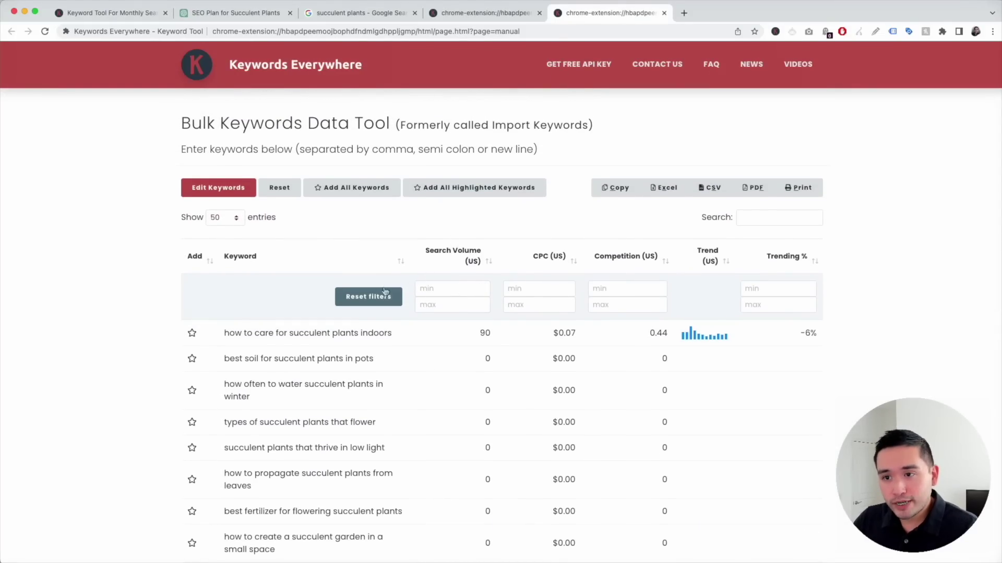
Filter the bulk keyword results to a minimum search volume of 10 and review the matching long-tail keywords
click(434, 288)
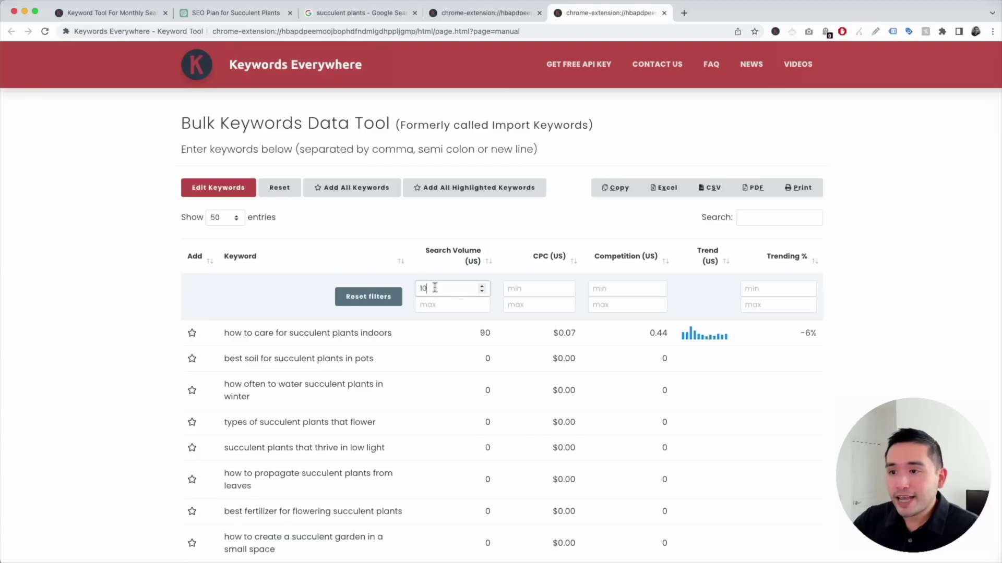
click(906, 235)
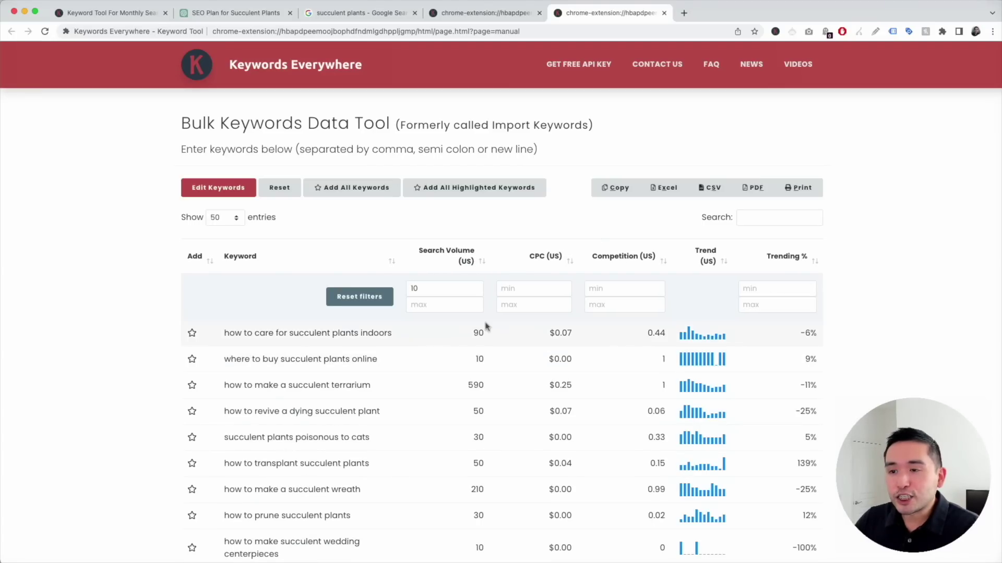
scroll(336, 365, down, 2)
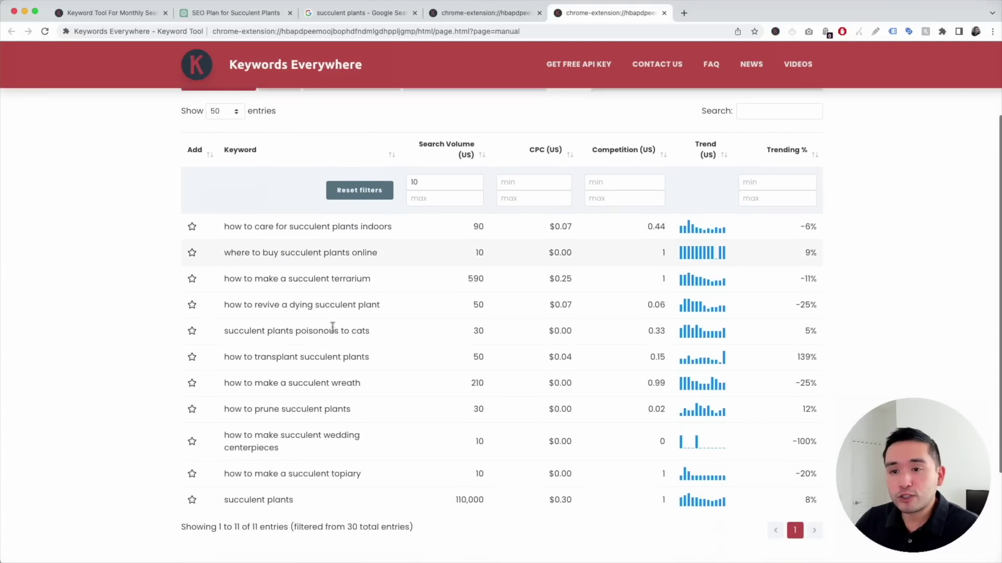
scroll(418, 235, up, 2)
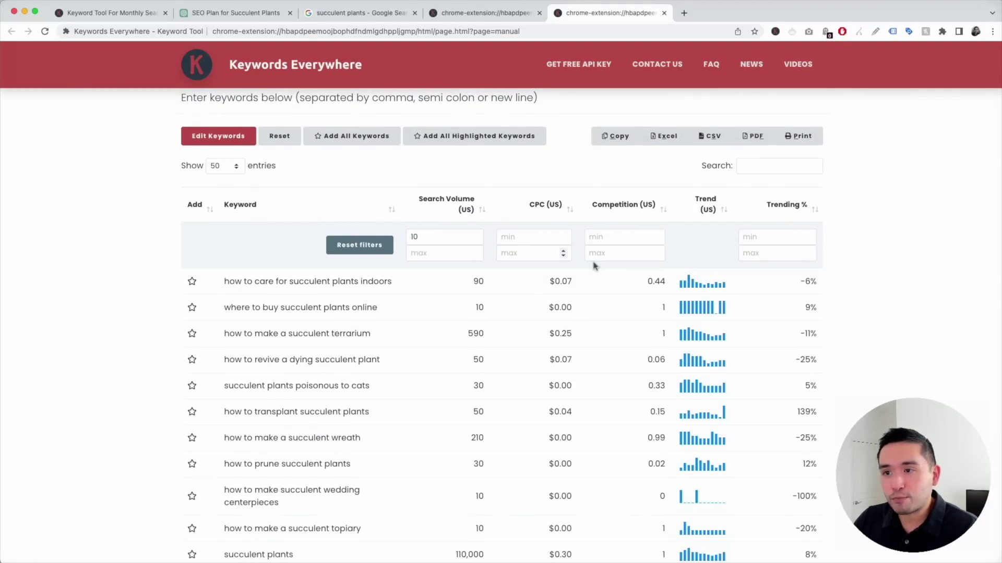
scroll(313, 235, down, 3)
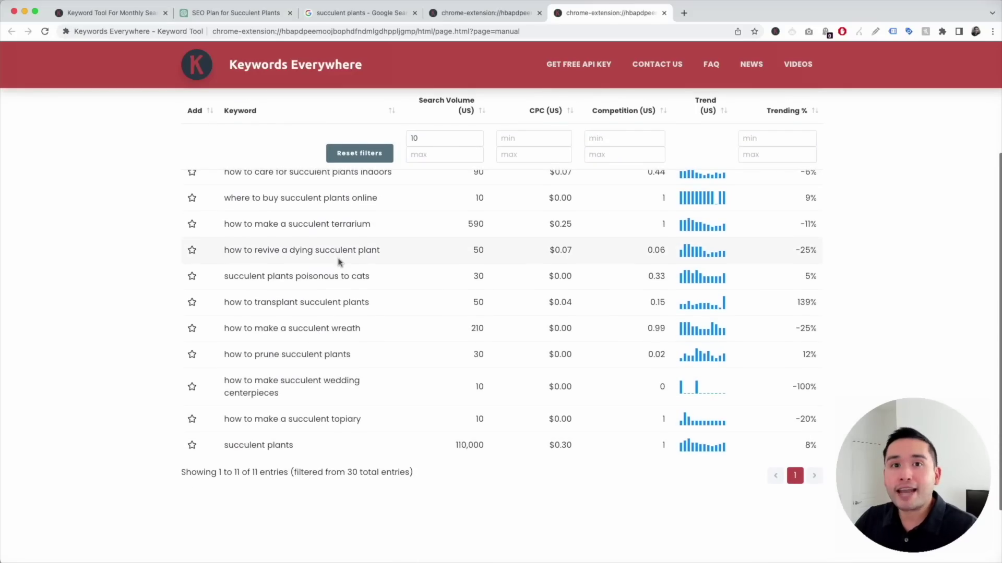
scroll(339, 262, up, 3)
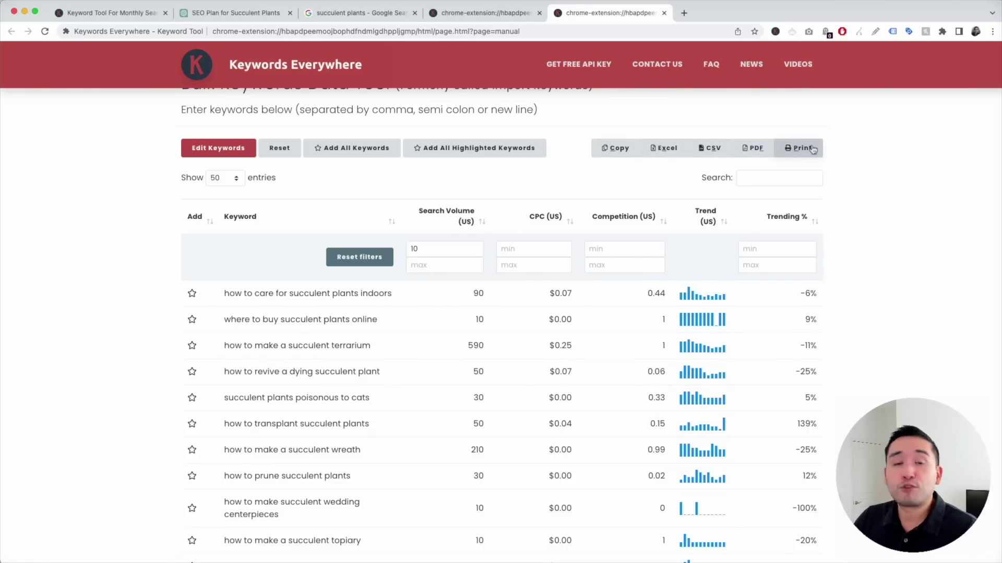
scroll(809, 151, up, 2)
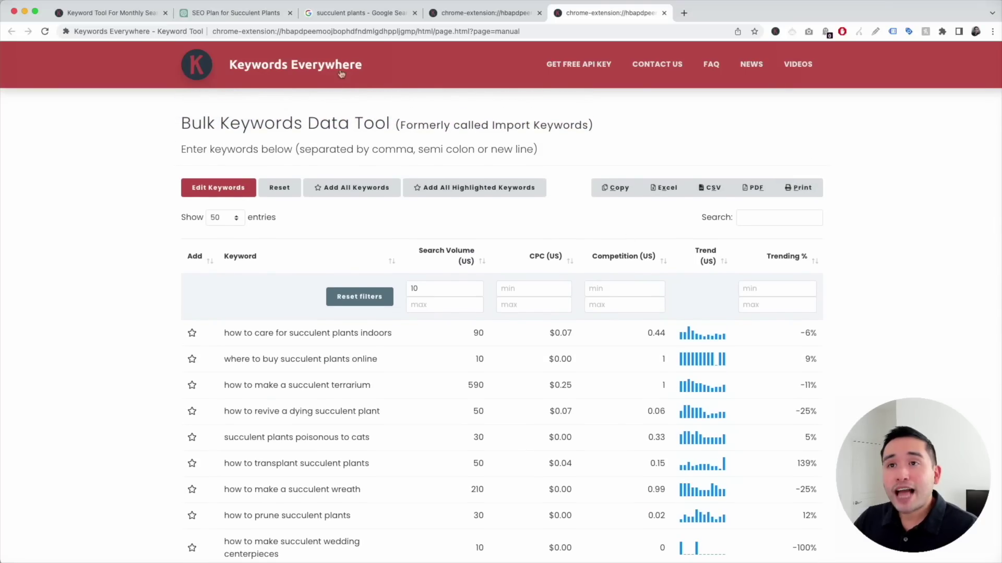
Back in ChatGPT, have the cut-off comma-separated keyword list continued with "Please continue writing." and compare the continuation with the earlier part
click(274, 14)
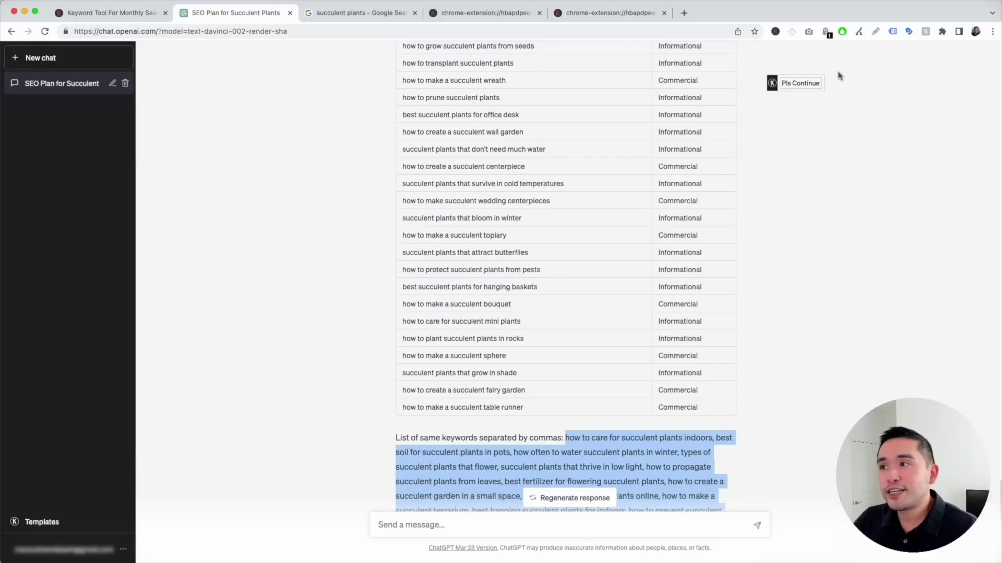
mouse_move(798, 84)
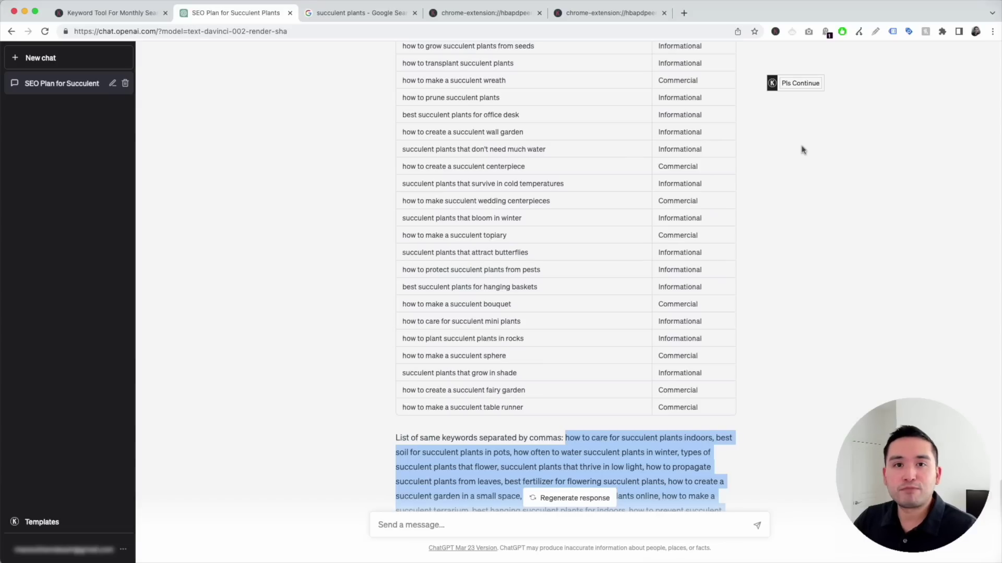
click(793, 84)
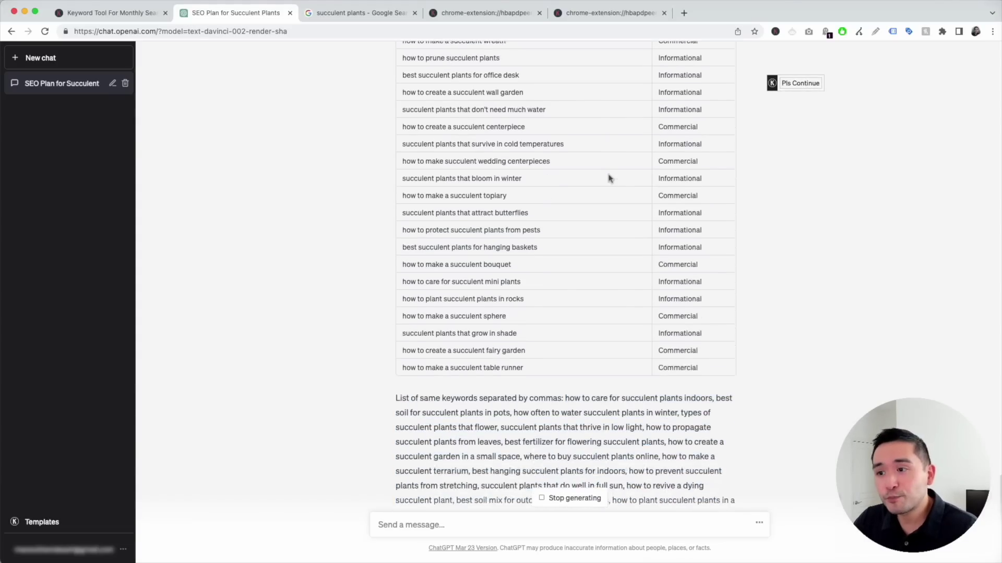
drag(397, 380, 562, 425)
click(445, 434)
scroll(458, 430, up, 3)
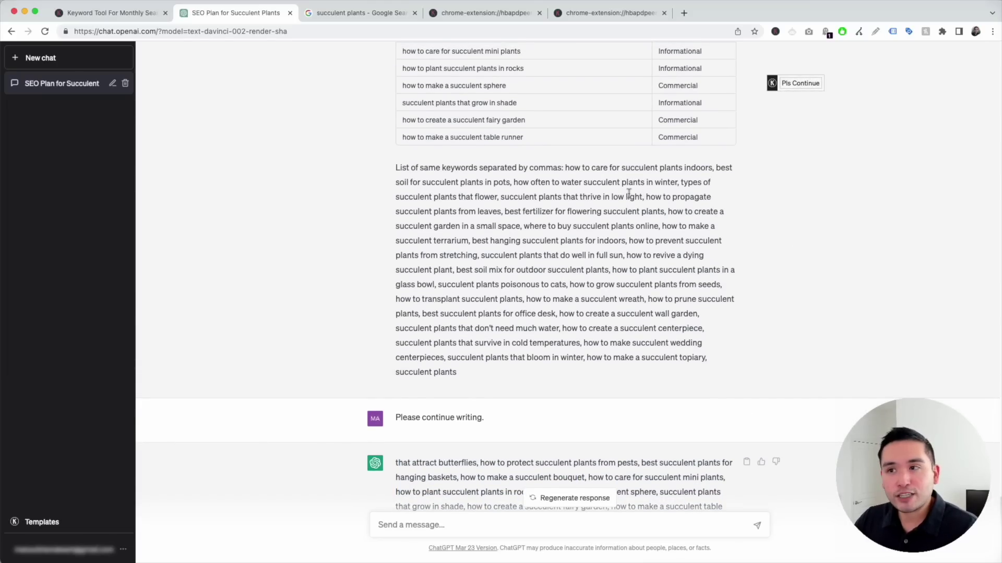
scroll(627, 194, up, 1)
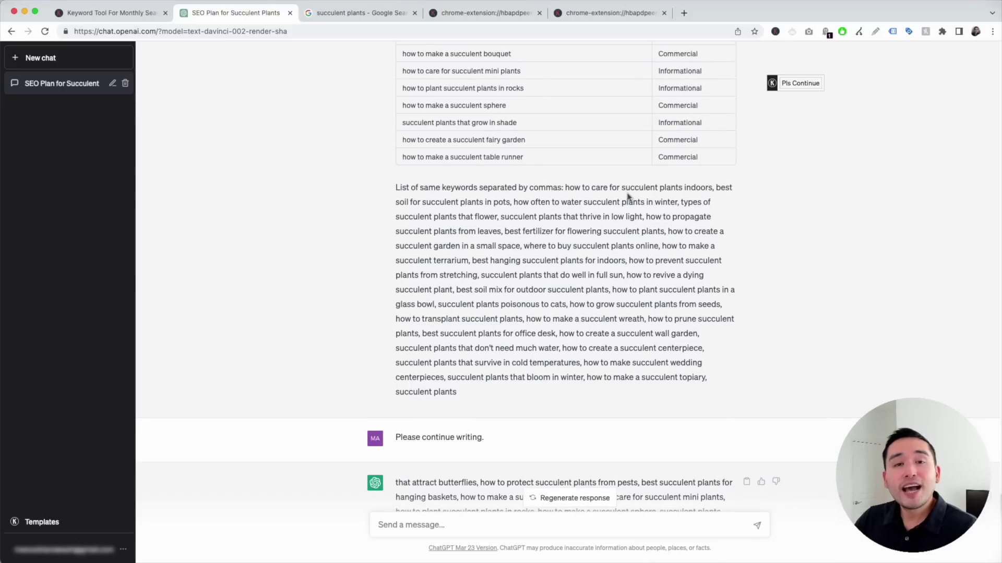